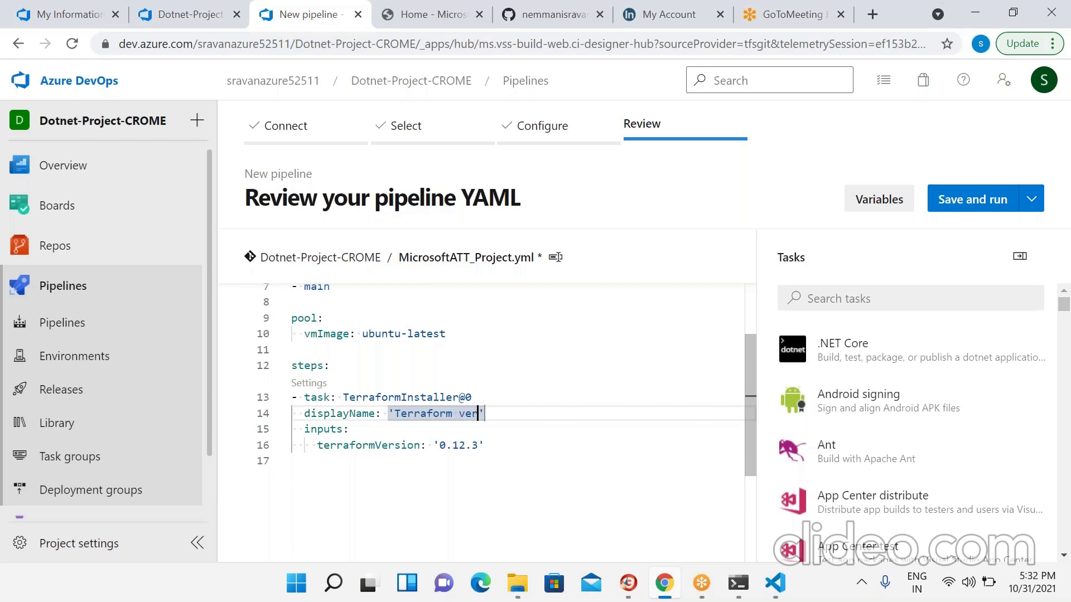
- Examine the TerraformInstaller@0 task with its display name and Terraform version input in the pipeline YAML
{"action": "left_click", "coordinate": [506, 455]}
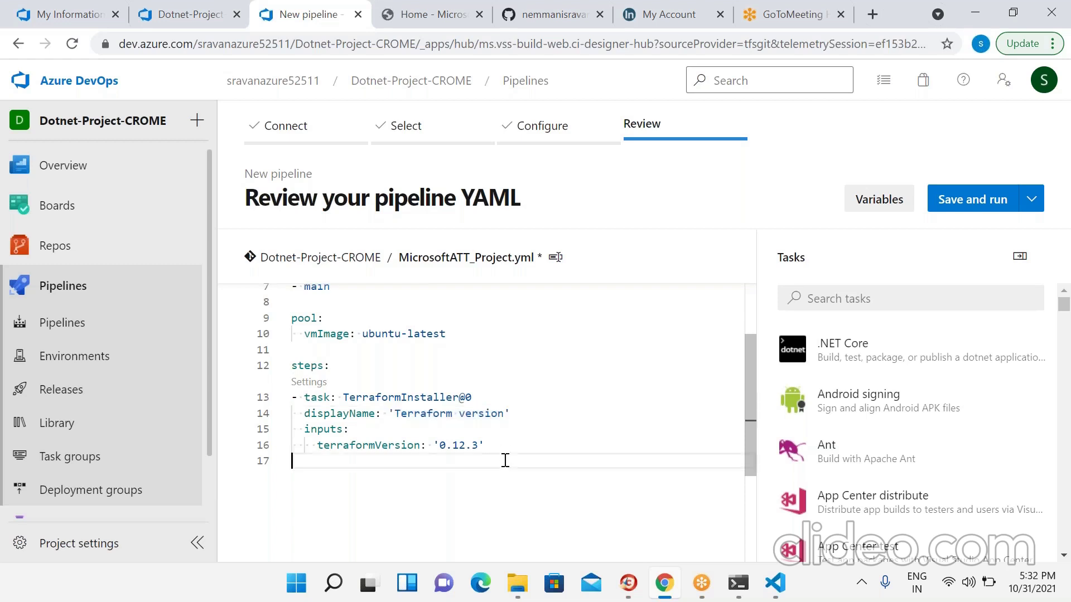
{"action": "left_click", "coordinate": [493, 447]}
{"action": "left_click_drag", "start_coordinate": [484, 445], "coordinate": [288, 403]}
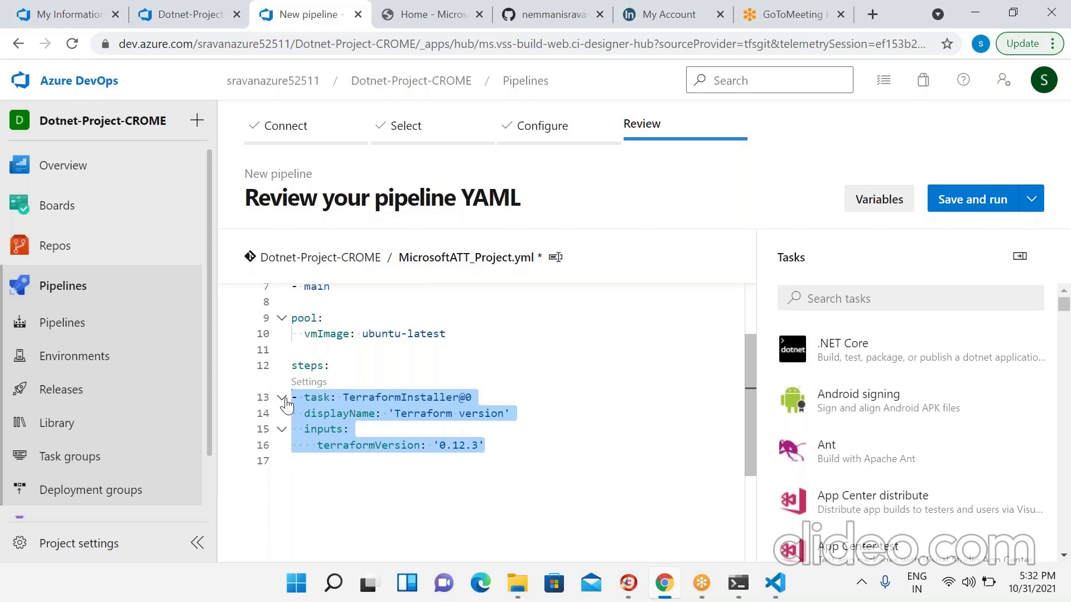
{"action": "left_click", "coordinate": [509, 433]}
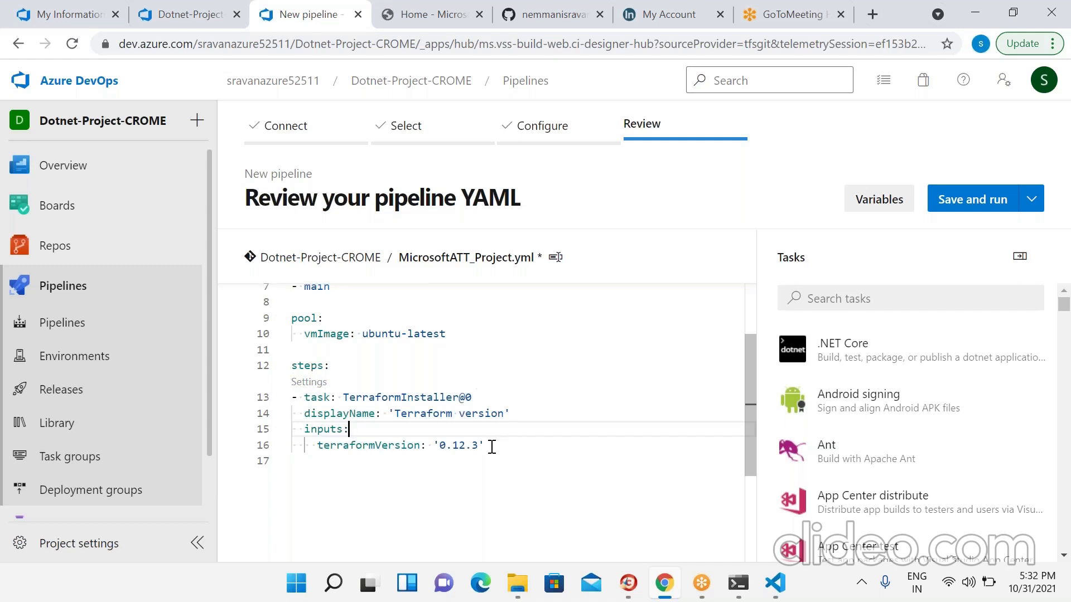
{"action": "left_click_drag", "start_coordinate": [489, 444], "coordinate": [286, 399]}
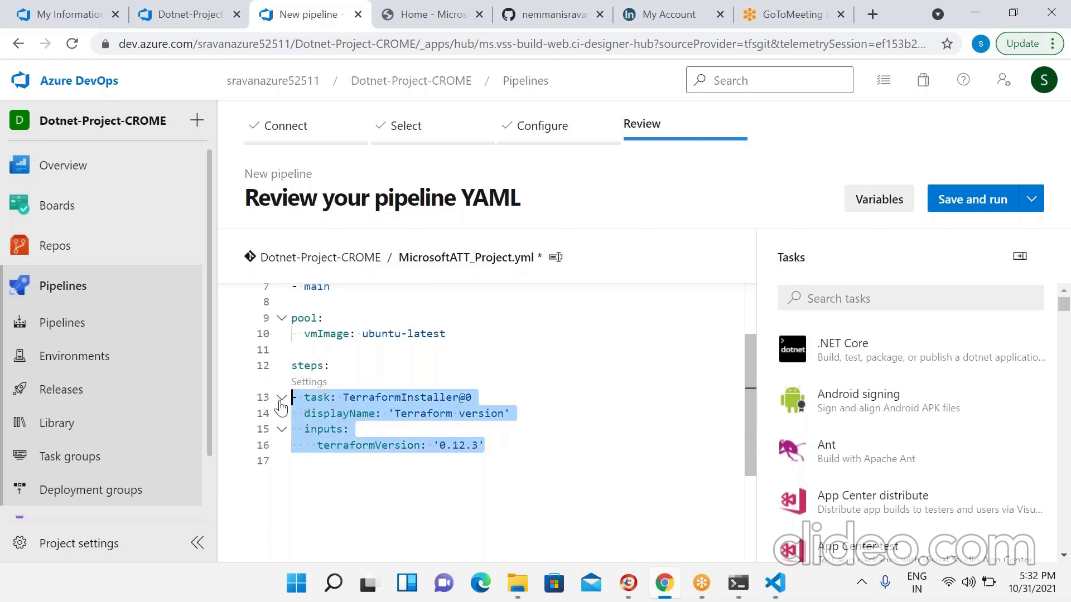
{"action": "left_click", "coordinate": [538, 418]}
{"action": "left_click_drag", "start_coordinate": [485, 445], "coordinate": [287, 399]}
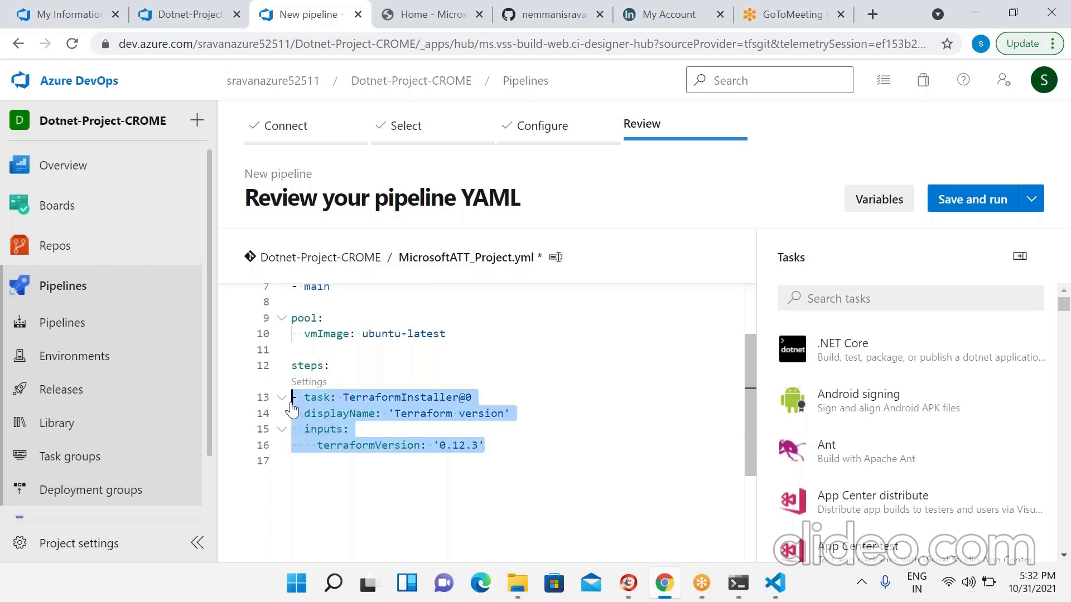
{"action": "left_click", "coordinate": [497, 395]}
{"action": "left_click_drag", "start_coordinate": [495, 396], "coordinate": [343, 398]}
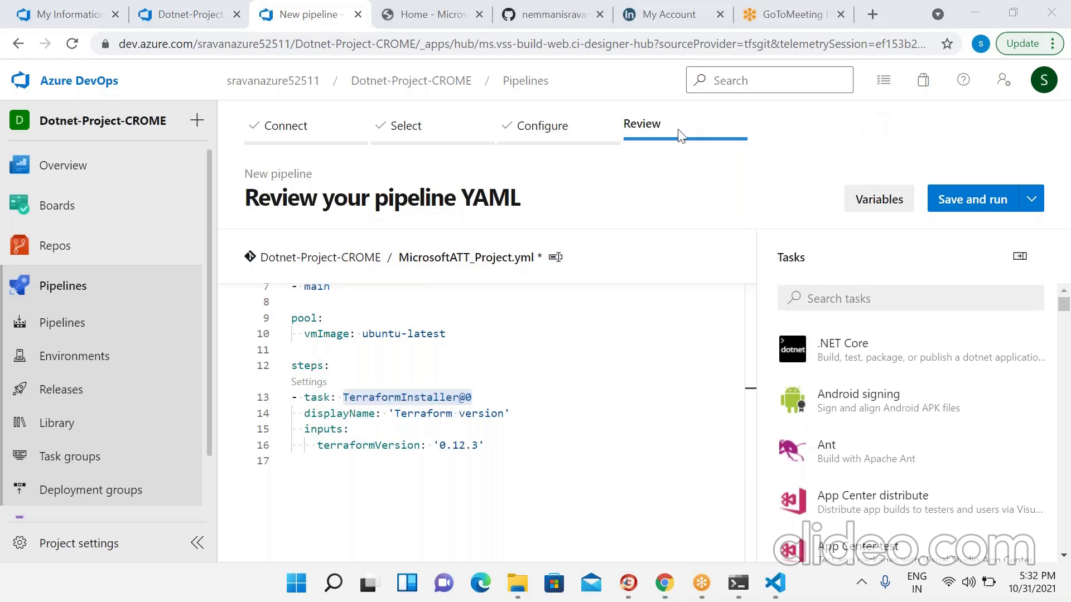
{"action": "left_click", "coordinate": [494, 427]}
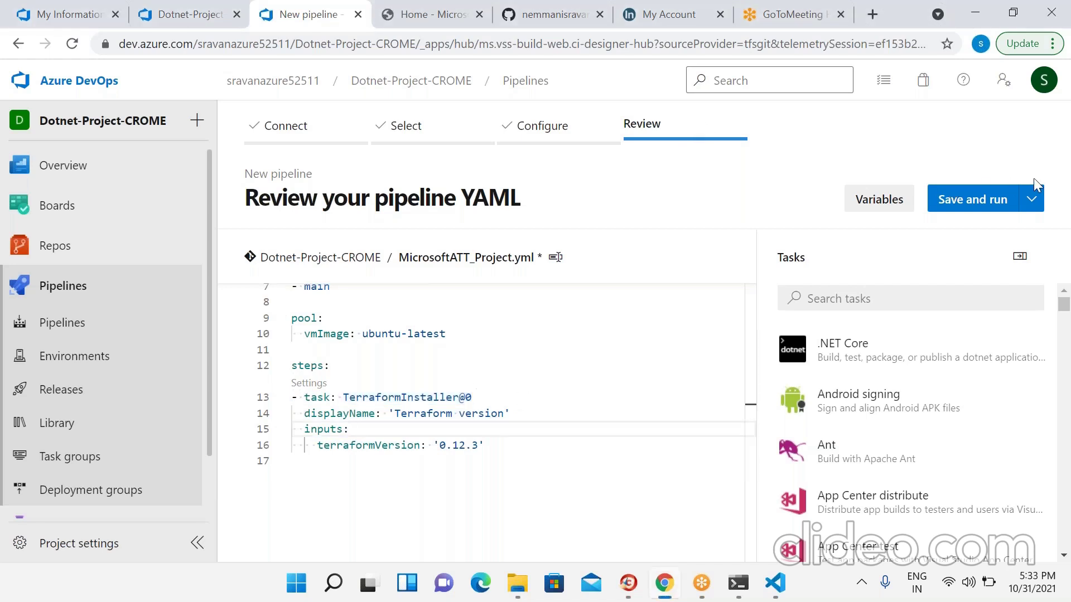
- Save and run the new pipeline, committing the YAML file, and inspect the error on the run summary
{"action": "left_click", "coordinate": [982, 198]}
{"action": "left_click", "coordinate": [988, 525]}
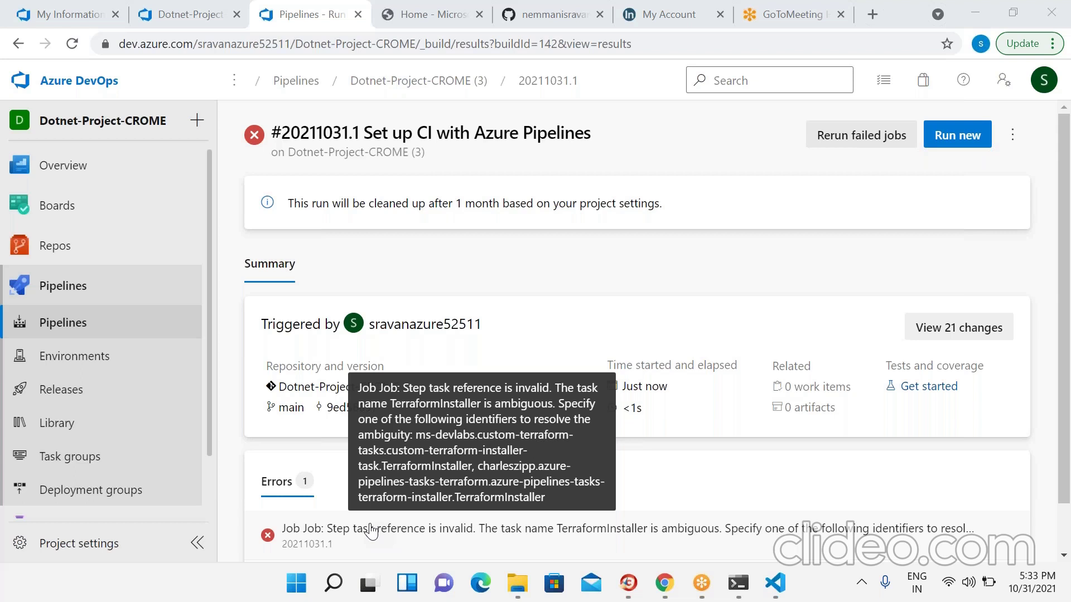
{"action": "left_click_drag", "start_coordinate": [415, 435], "coordinate": [554, 490]}
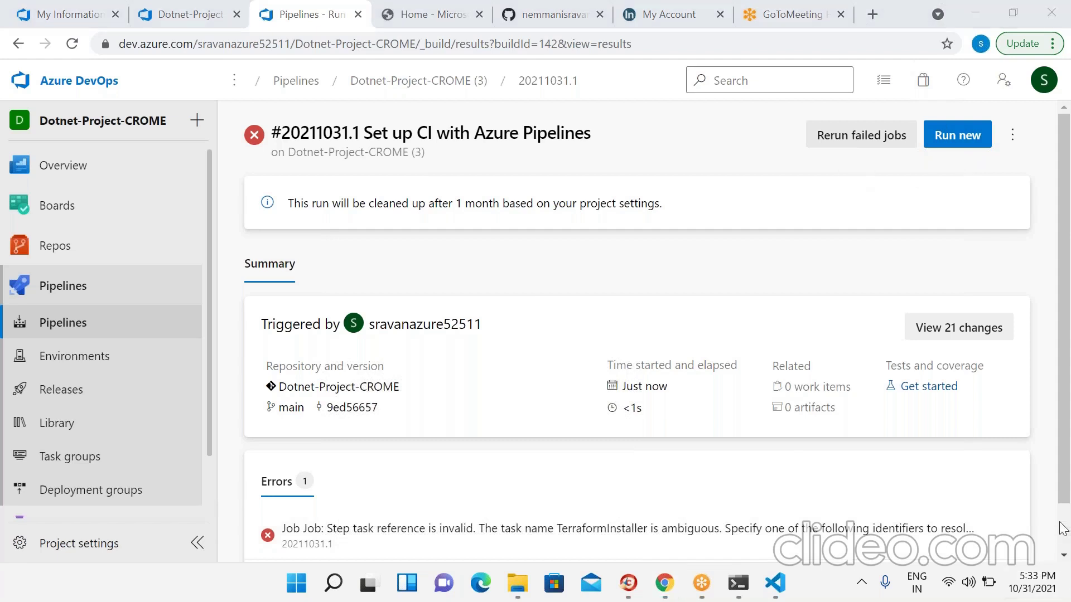
{"action": "scroll", "coordinate": [1063, 529], "scroll_direction": "down", "scroll_amount": 1}
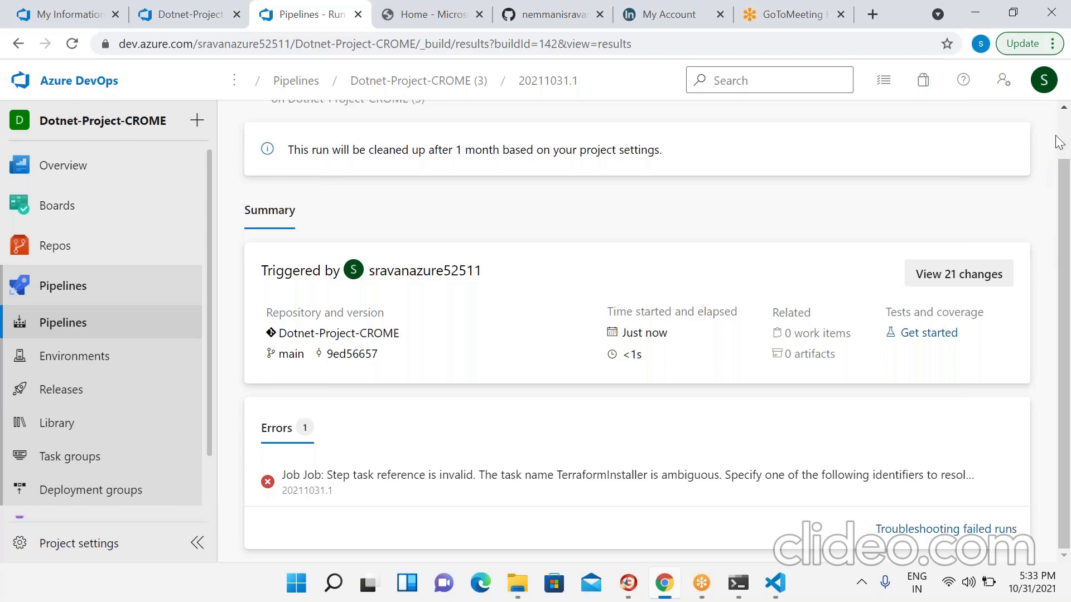
{"action": "scroll", "coordinate": [1063, 137], "scroll_direction": "up", "scroll_amount": 1}
- Open the run's pipeline YAML for editing and select the whole TerraformInstaller task block
{"action": "left_click", "coordinate": [1012, 135]}
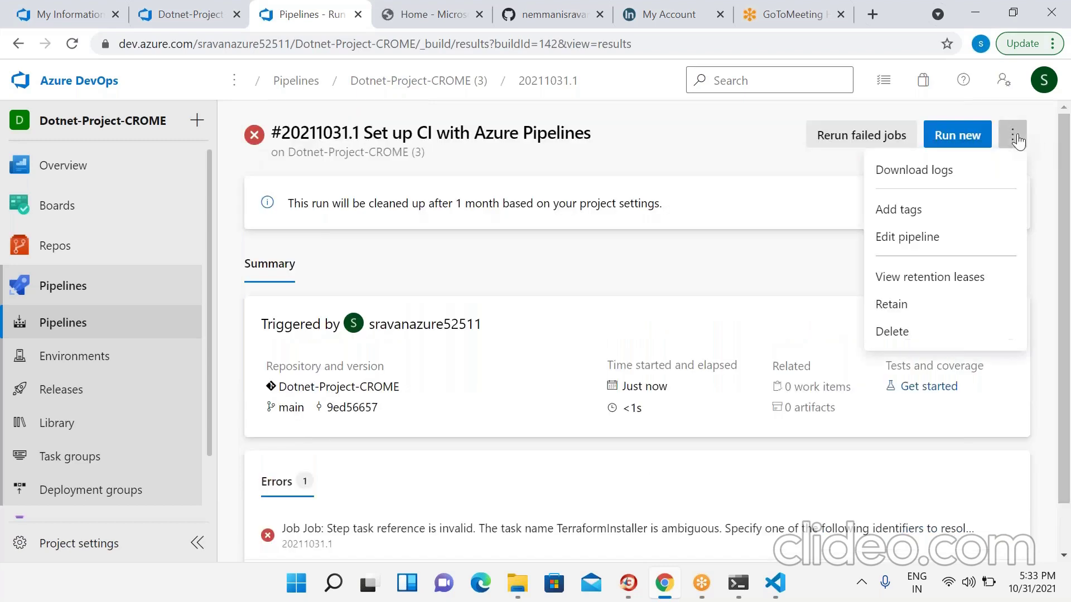
{"action": "left_click", "coordinate": [891, 237]}
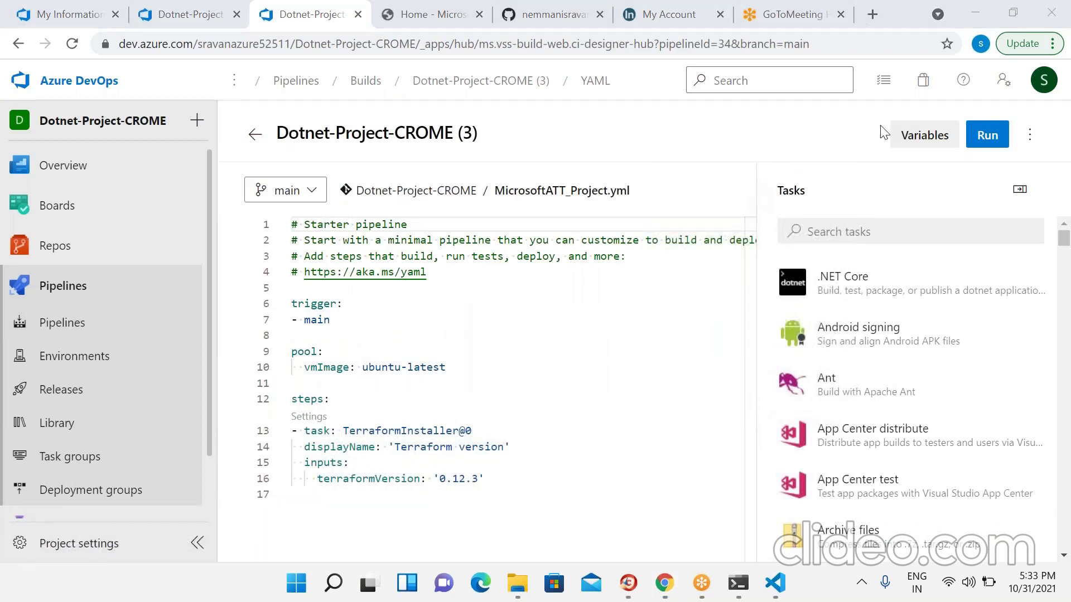
{"action": "left_click_drag", "start_coordinate": [486, 478], "coordinate": [282, 432]}
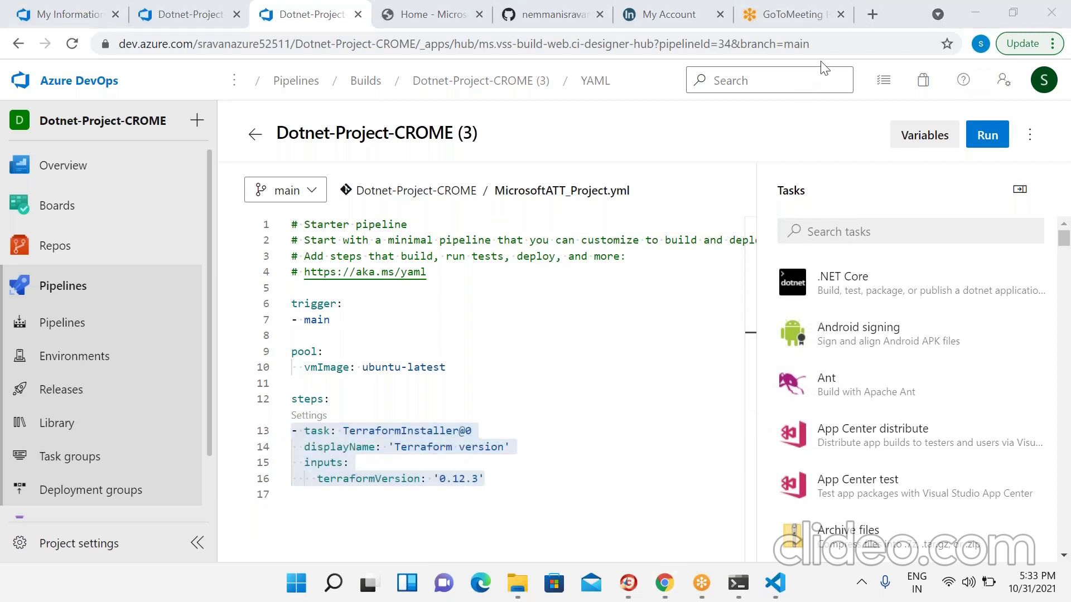
- Switch to Visual Studio Code, trust the authors of the Terraform-YAML folder and open New Text Document.txt
{"action": "mouse_move", "coordinate": [784, 593]}
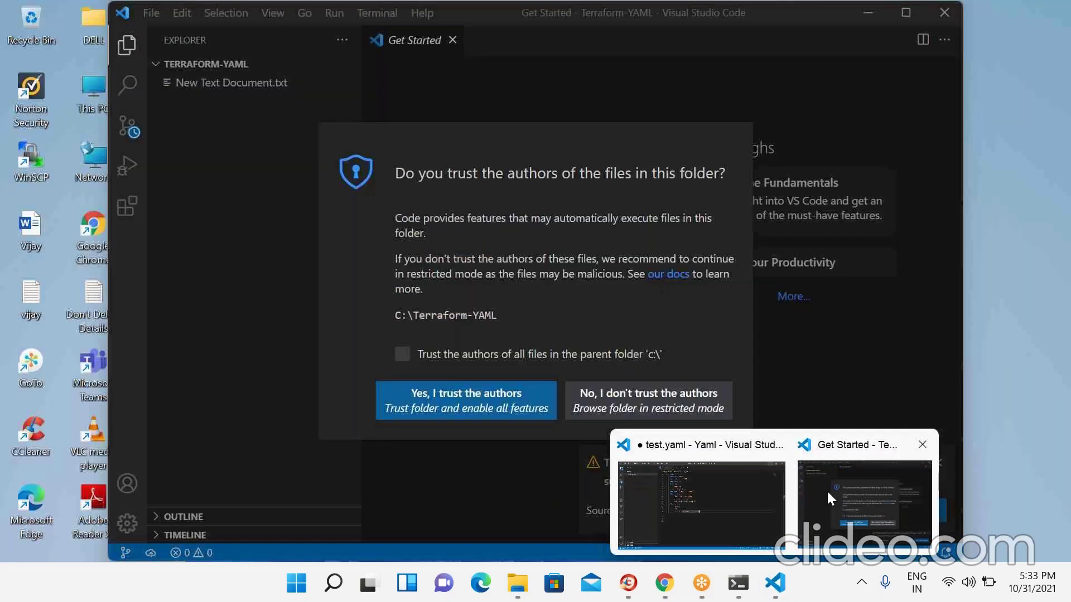
{"action": "left_click", "coordinate": [843, 490]}
{"action": "left_click", "coordinate": [497, 399]}
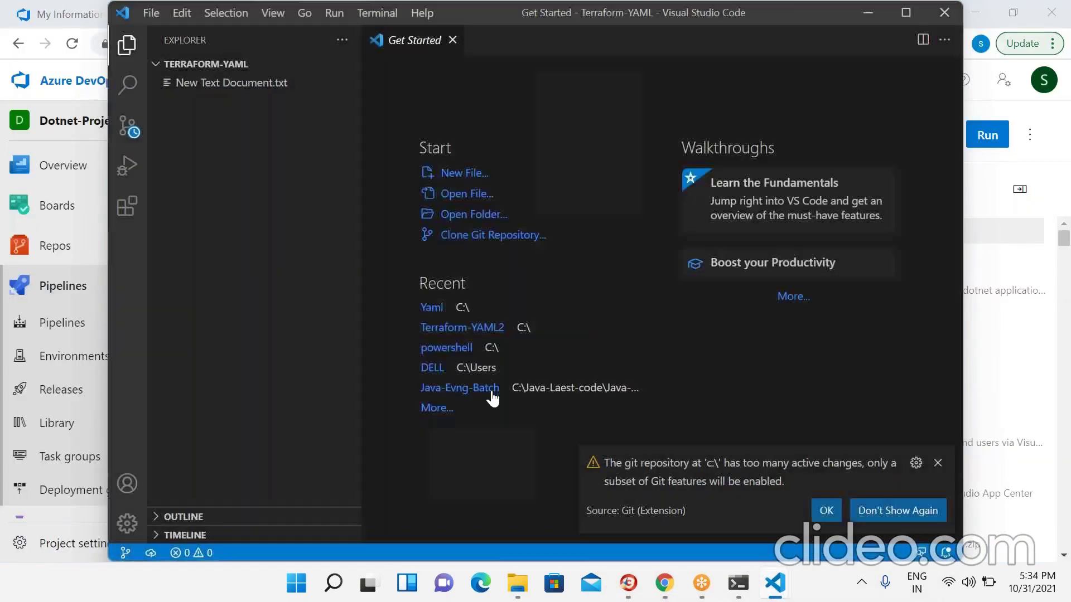
{"action": "left_click", "coordinate": [308, 84]}
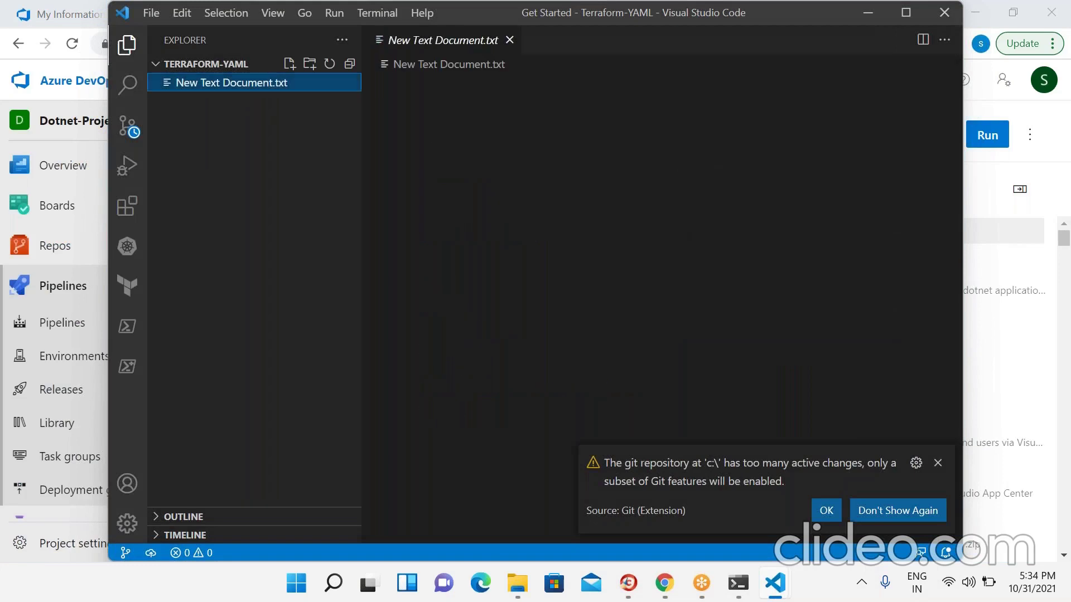
{"action": "double_click", "coordinate": [239, 84]}
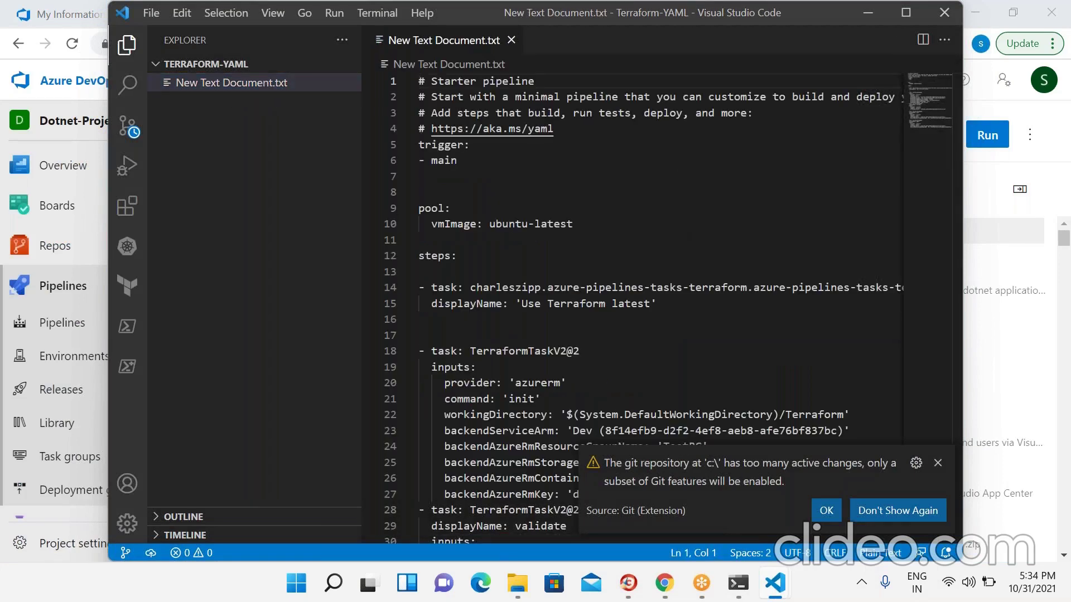
- Rename New Text Document.txt to Test.yaml
{"action": "right_click", "coordinate": [273, 86]}
{"action": "left_click", "coordinate": [334, 412]}
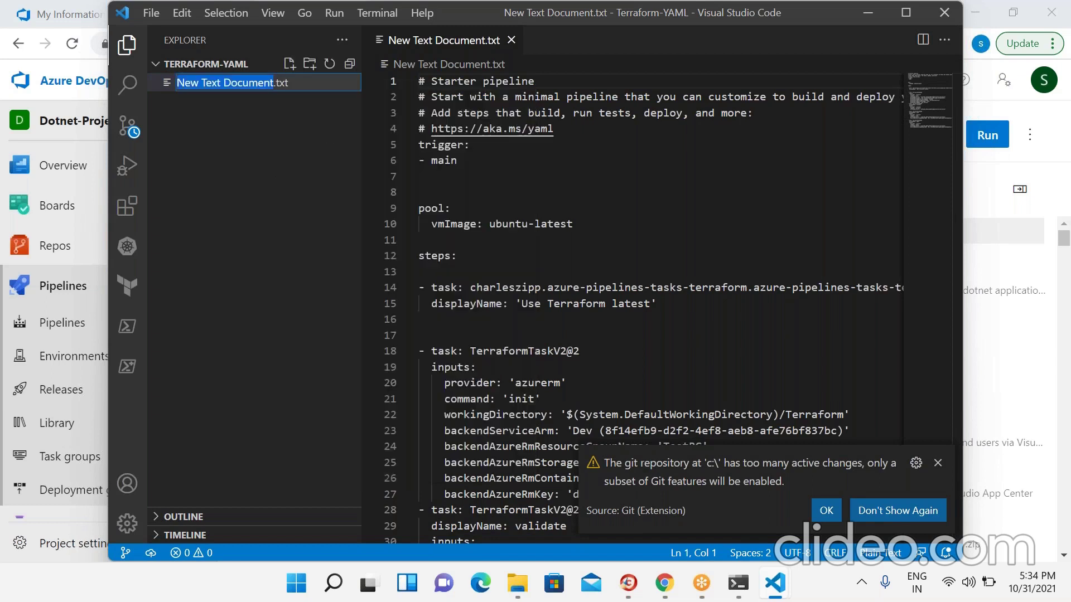
{"action": "type", "text": "Test"}
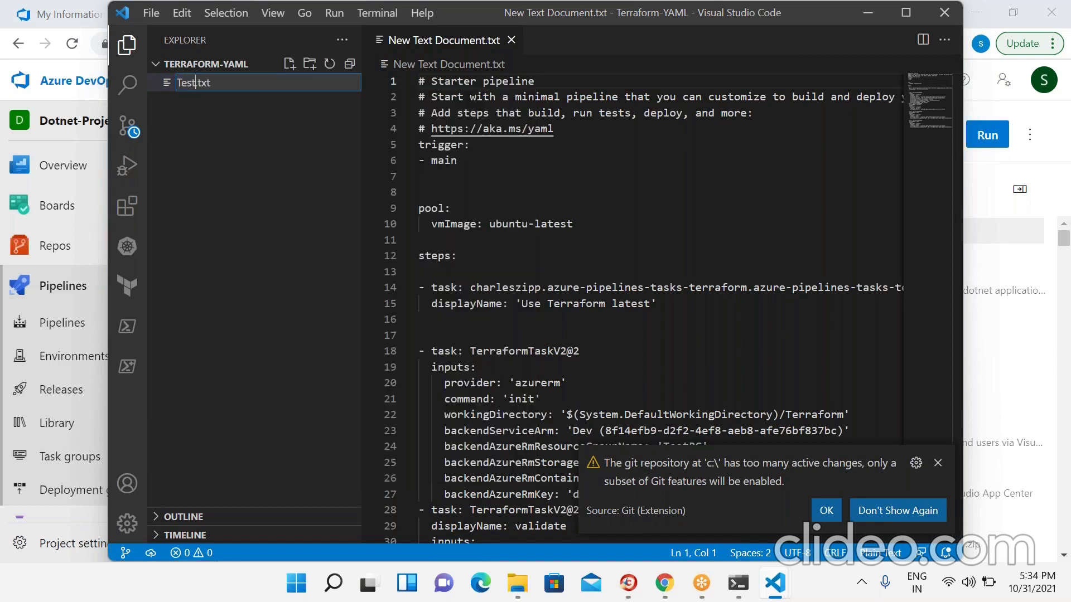
{"action": "key", "text": "Delete"}
{"action": "type", "text": ".yaml"}
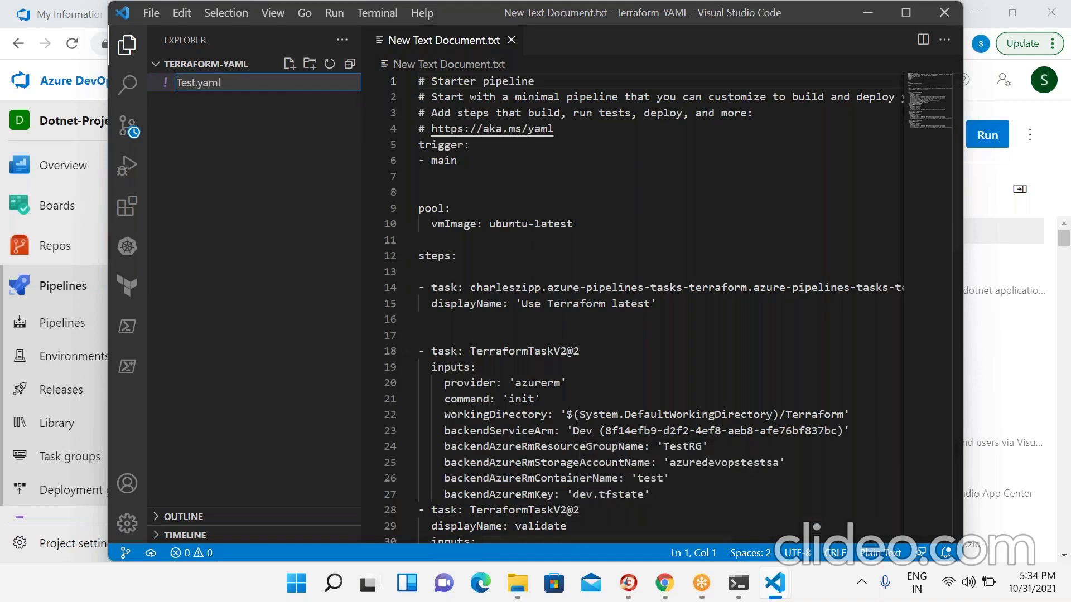
{"action": "key", "text": "Return"}
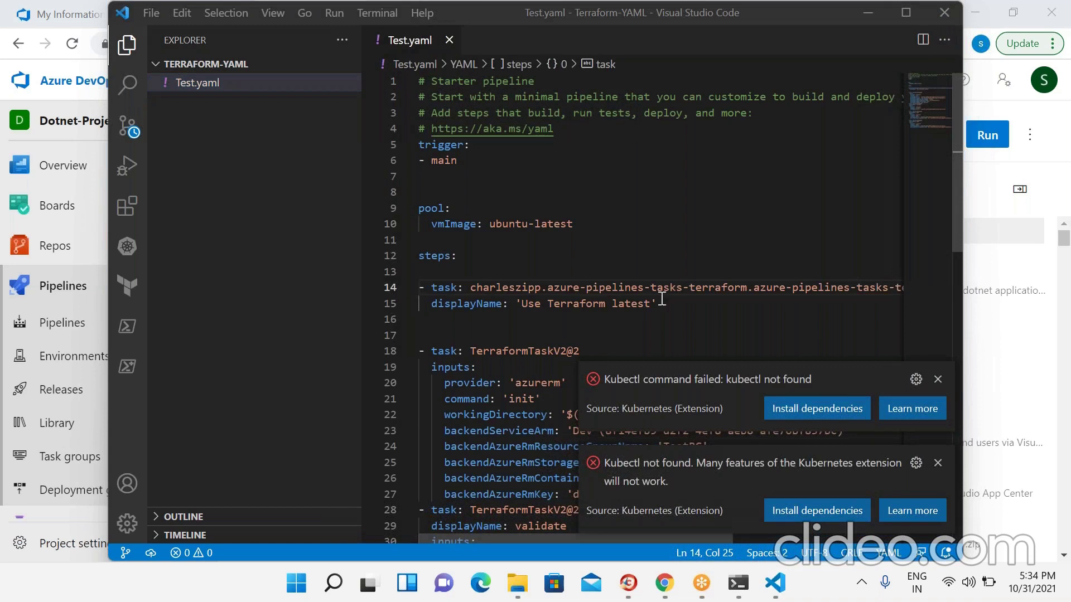
- Replace the pipeline's TerraformInstaller block with the charleszipp installer task and its 'Use Terraform latest' display name, copied from Test.yaml
{"action": "left_click_drag", "start_coordinate": [662, 301], "coordinate": [418, 289]}
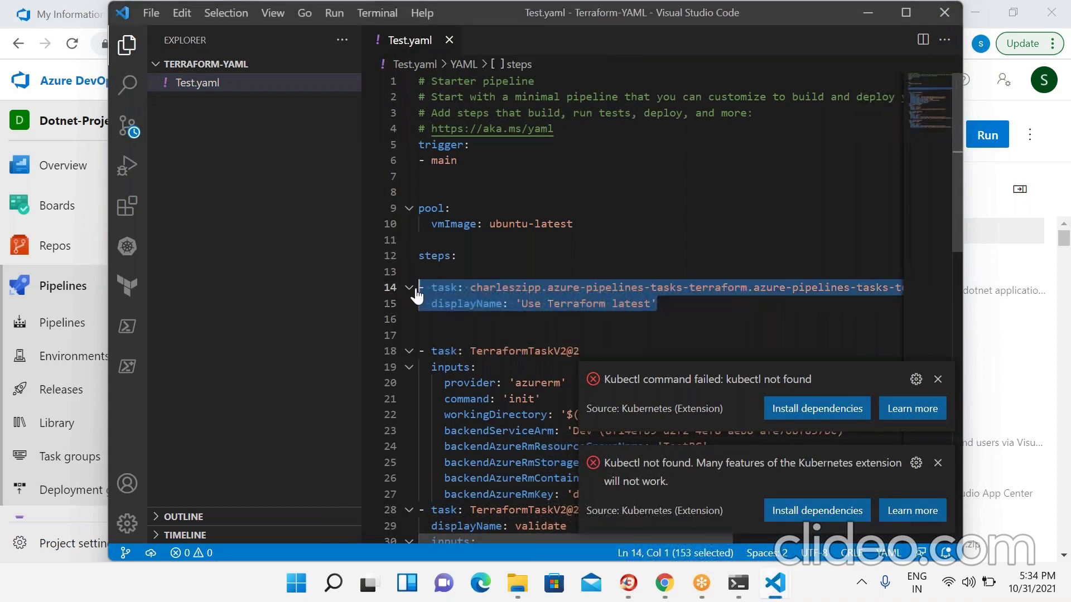
{"action": "left_click", "coordinate": [865, 11]}
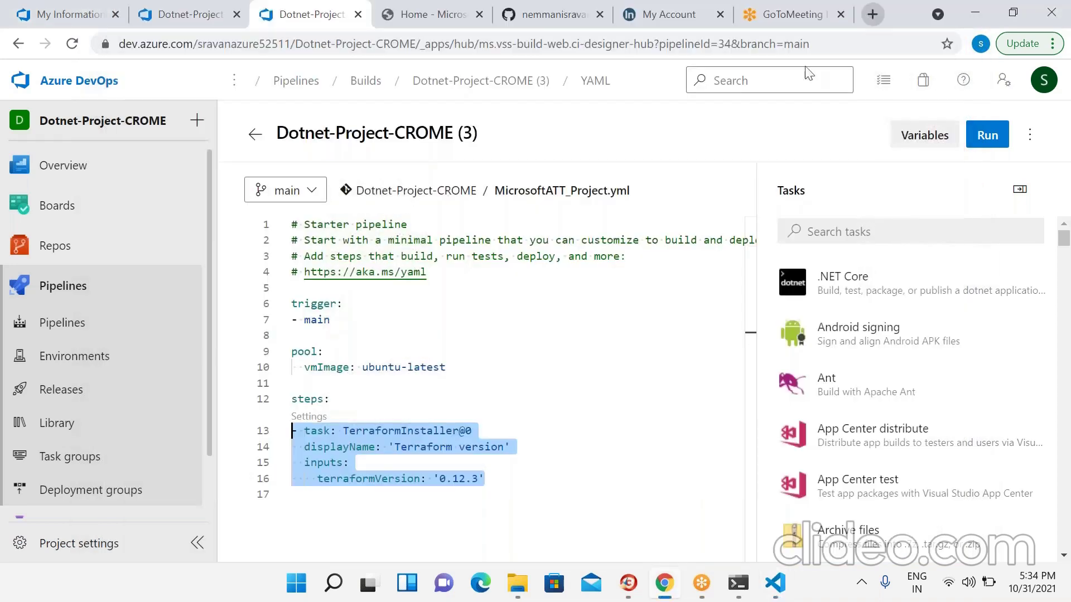
{"action": "left_click", "coordinate": [501, 453]}
{"action": "left_click", "coordinate": [487, 478]}
{"action": "left_click_drag", "start_coordinate": [486, 478], "coordinate": [290, 442]}
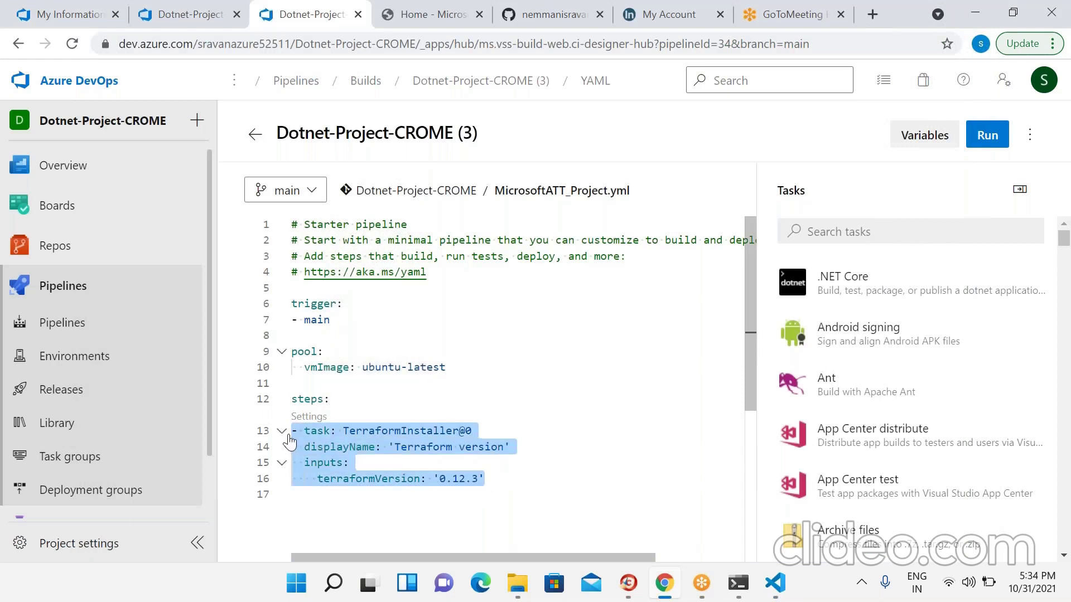
{"action": "key", "text": "ctrl+v"}
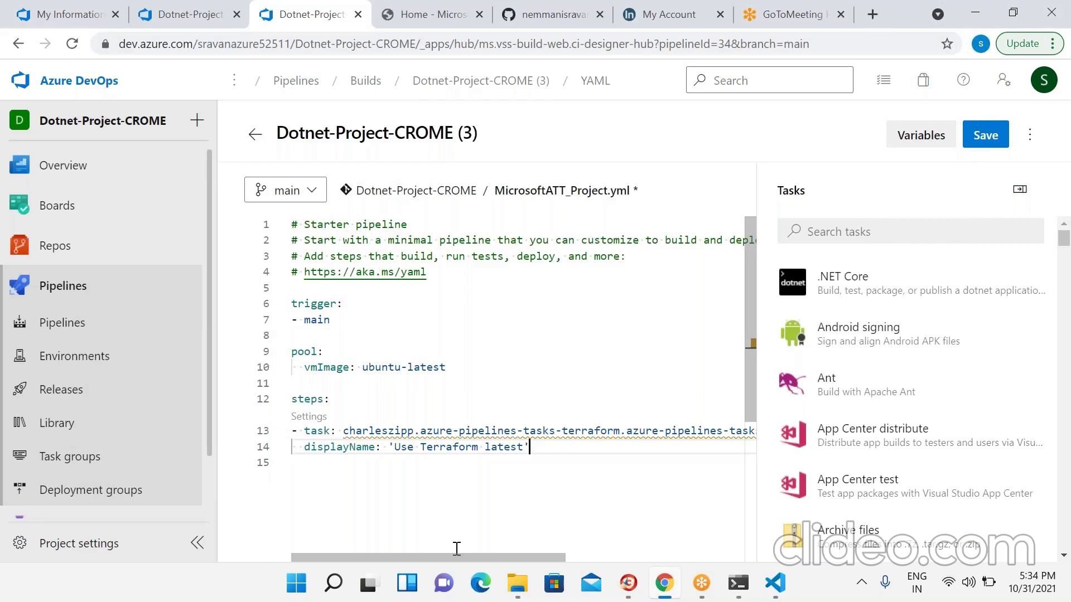
{"action": "left_click_drag", "start_coordinate": [450, 557], "coordinate": [405, 527]}
{"action": "left_click", "coordinate": [775, 583]}
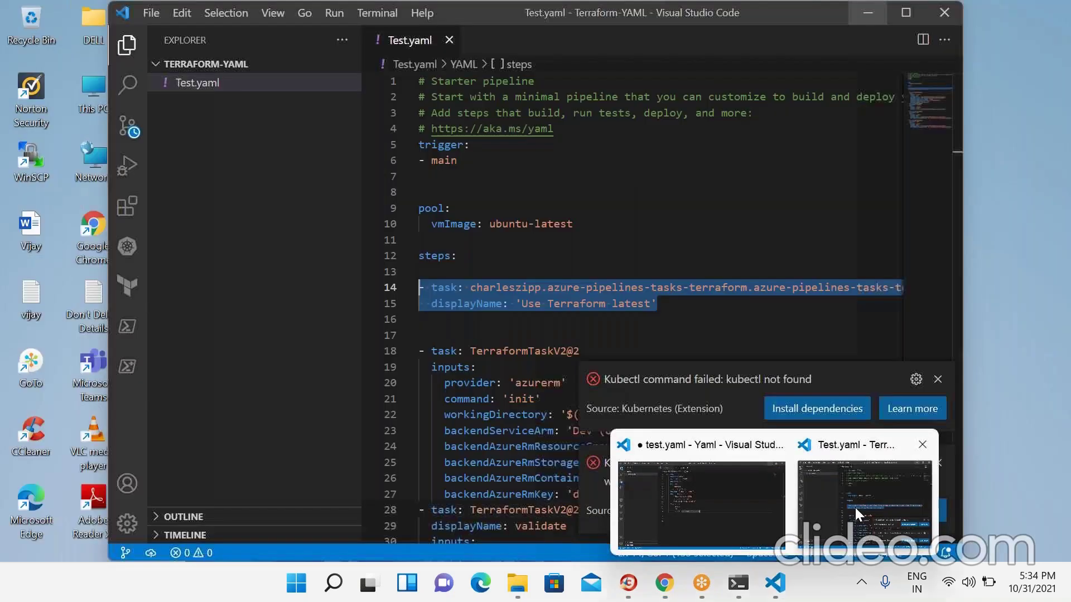
{"action": "left_click", "coordinate": [854, 507]}
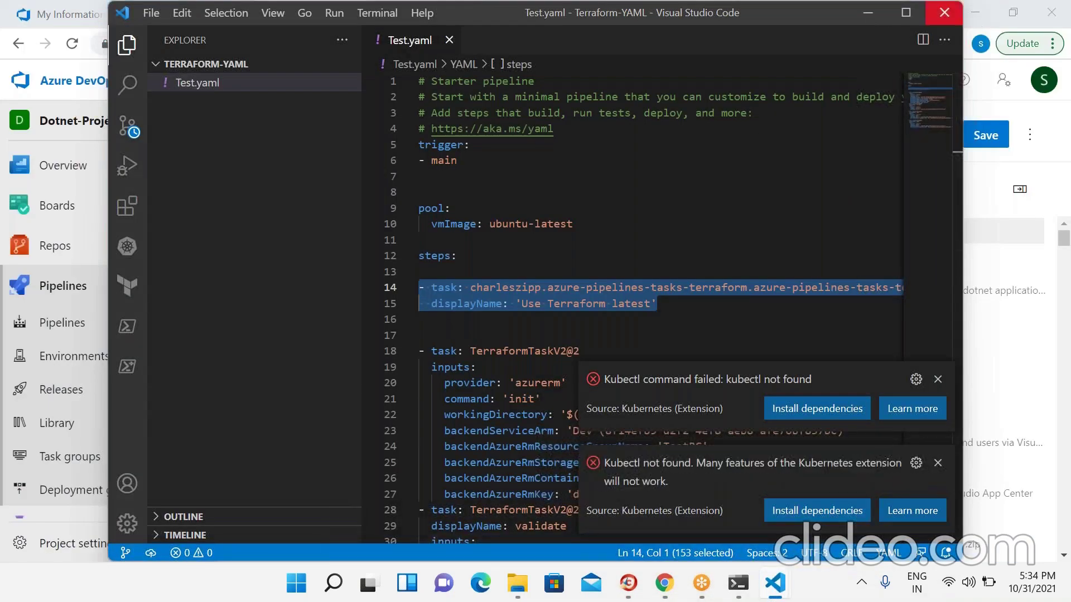
{"action": "left_click", "coordinate": [861, 16]}
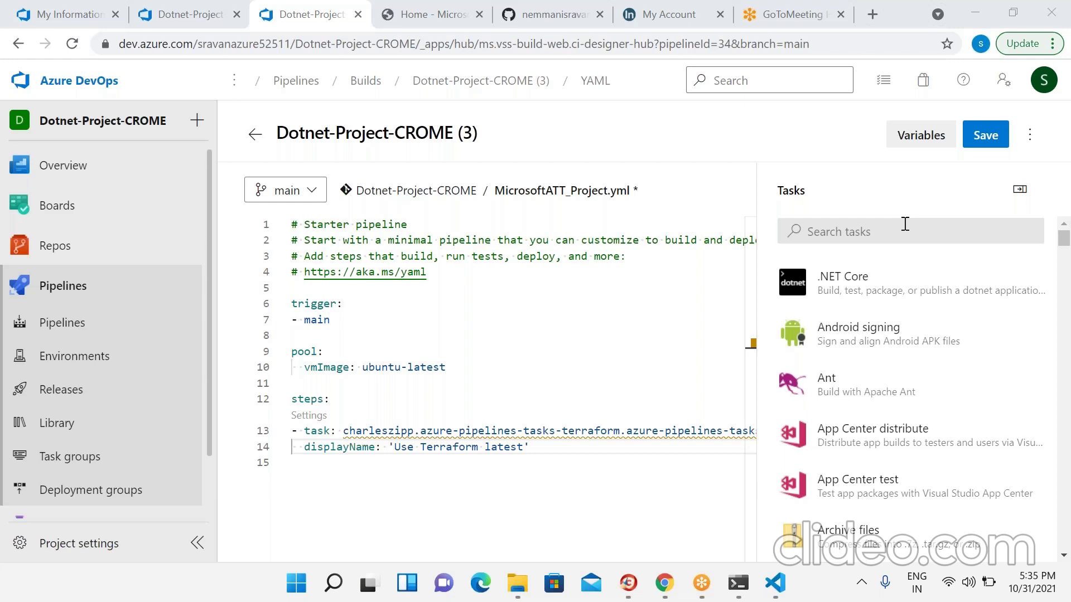
- Start creating a storage account in the Azure portal and assign it to the TestRG resource group
{"action": "left_click", "coordinate": [433, 14]}
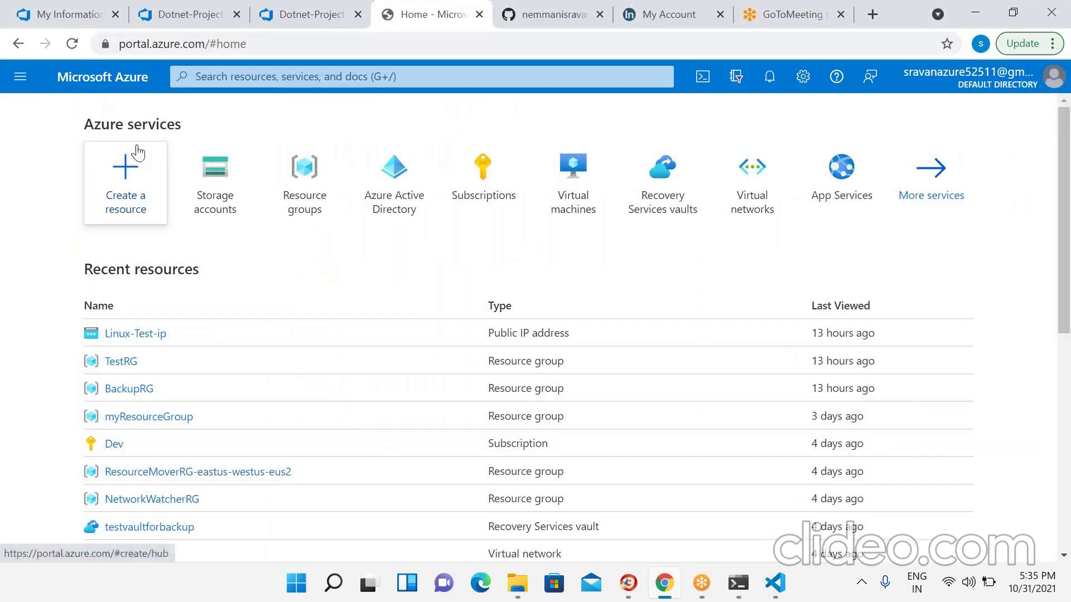
{"action": "left_click", "coordinate": [216, 170]}
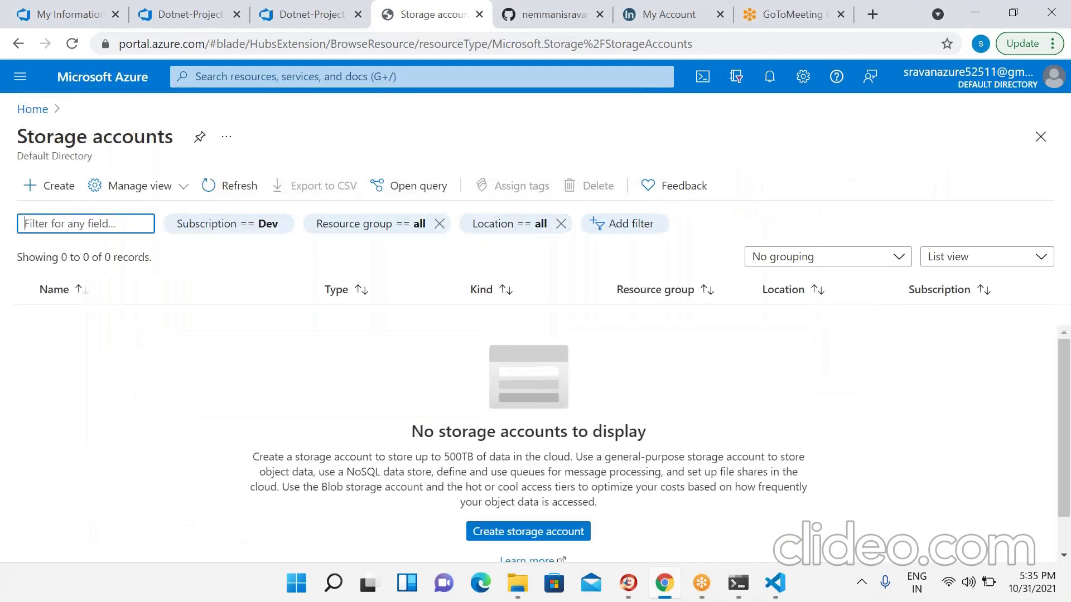
{"action": "left_click", "coordinate": [23, 192]}
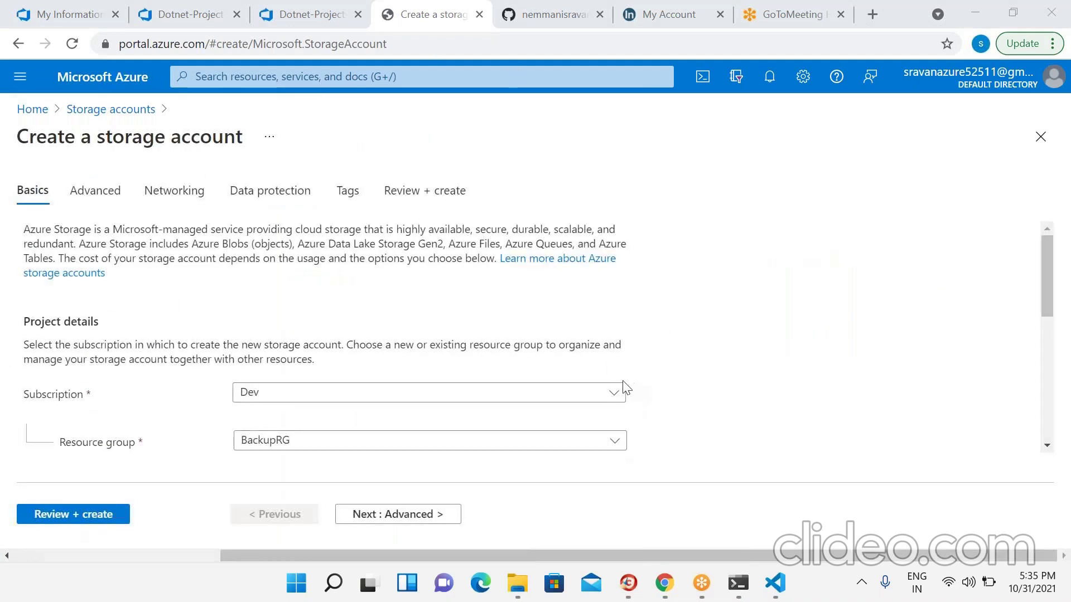
{"action": "left_click", "coordinate": [612, 446]}
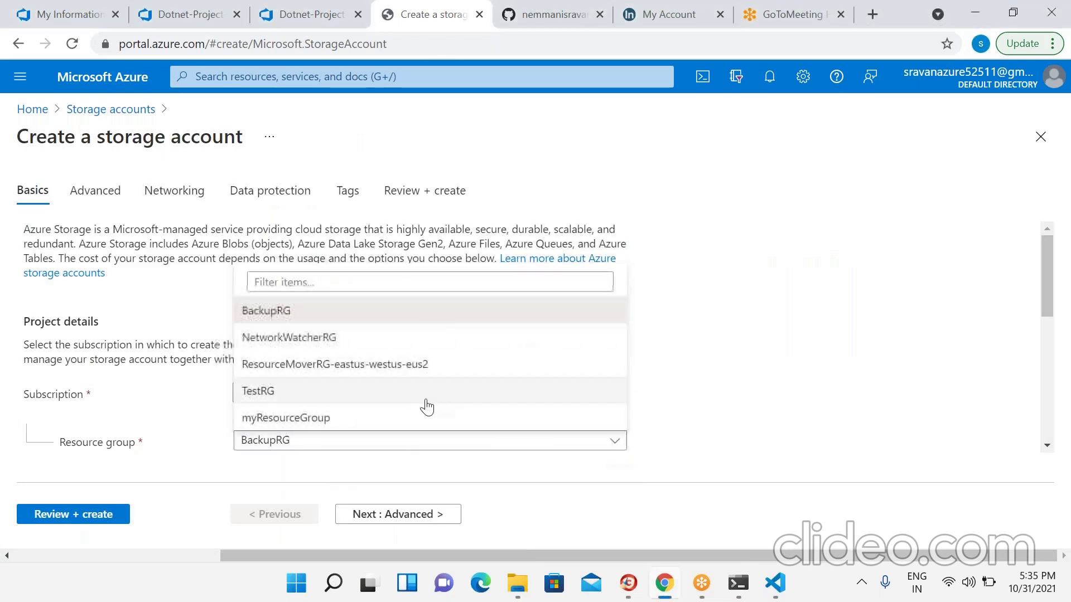
{"action": "left_click", "coordinate": [417, 397]}
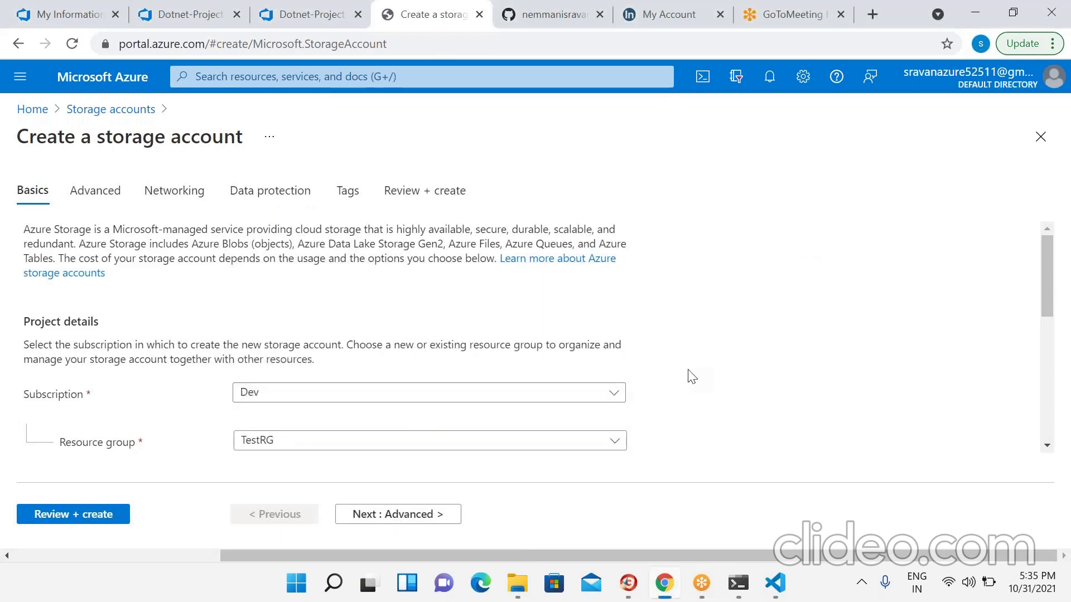
- Name the storage account mytestsayamlstore, keep the (US) East US region and Standard performance, and create it
{"action": "scroll", "coordinate": [692, 377], "scroll_direction": "down", "scroll_amount": 5}
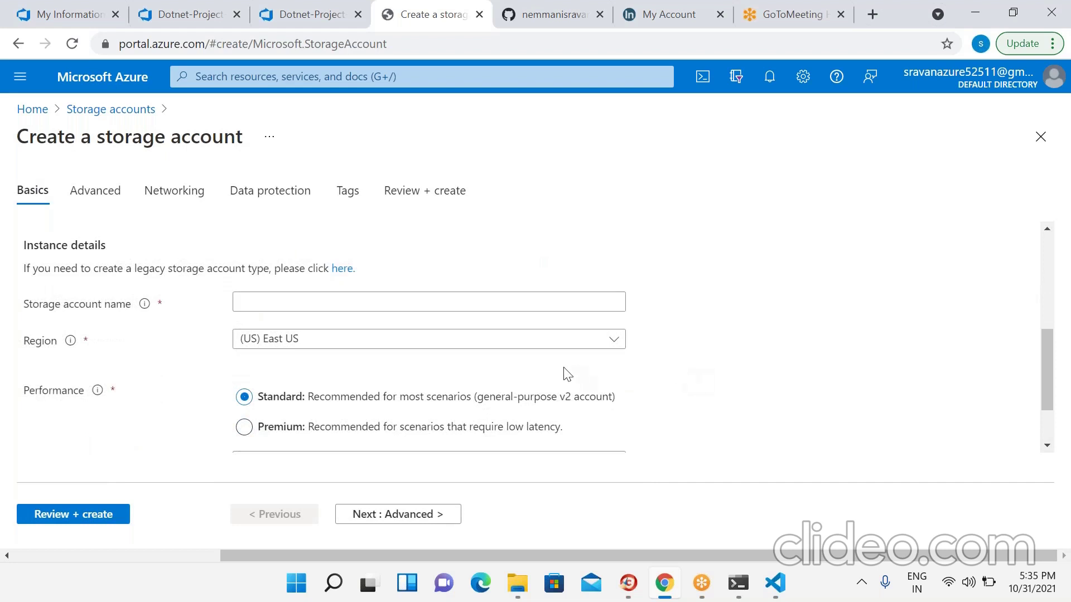
{"action": "left_click", "coordinate": [539, 300]}
{"action": "type", "text": "mytes"}
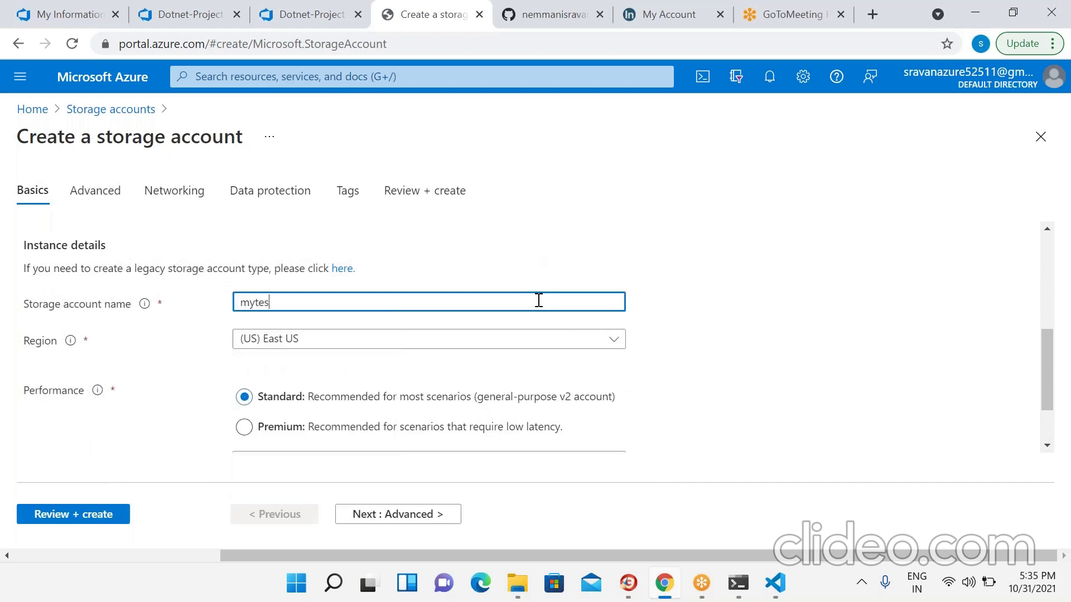
{"action": "type", "text": "tsayamlstorestatefile"}
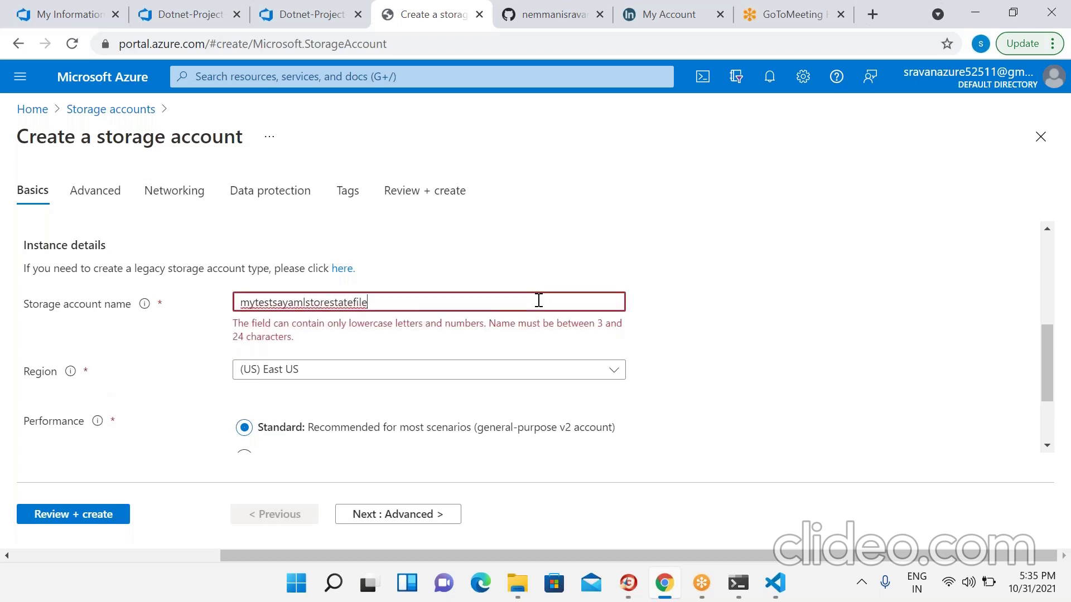
{"action": "key", "text": "BackSpace"}
{"action": "key", "text": "BackSpace"}
{"action": "key", "text": "BackSpace"}
{"action": "key", "text": "BackSpace"}
{"action": "key", "text": "BackSpace"}
{"action": "key", "text": "BackSpace"}
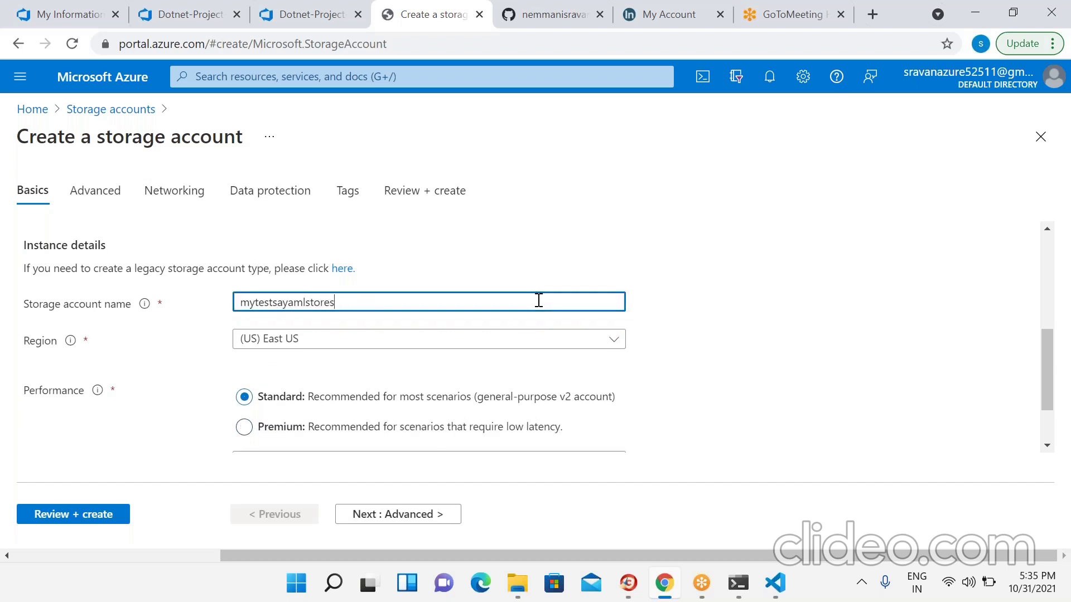
{"action": "left_click", "coordinate": [656, 238]}
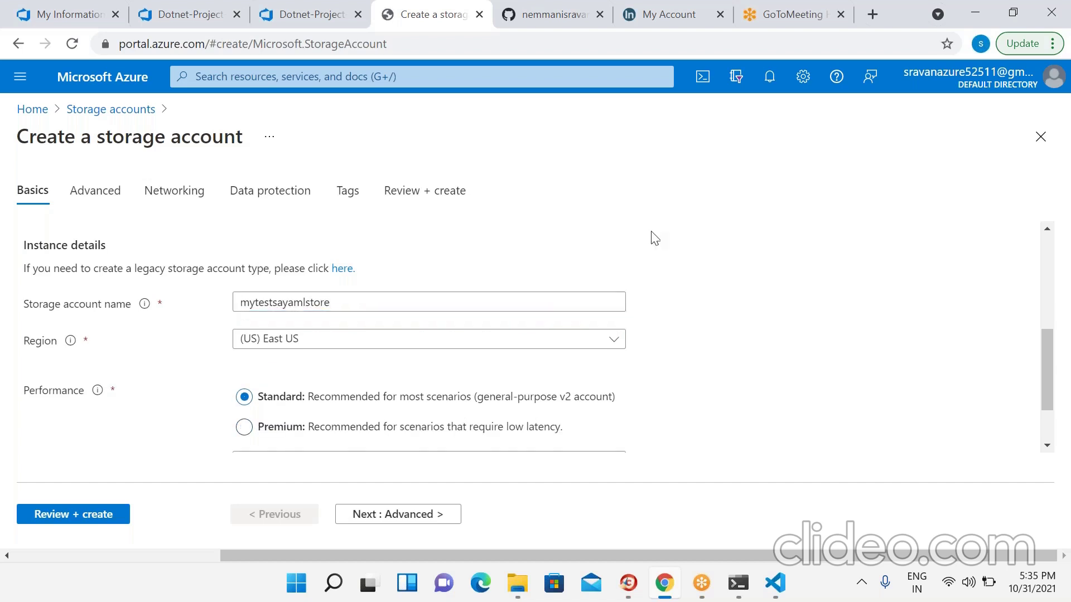
{"action": "left_click", "coordinate": [73, 513]}
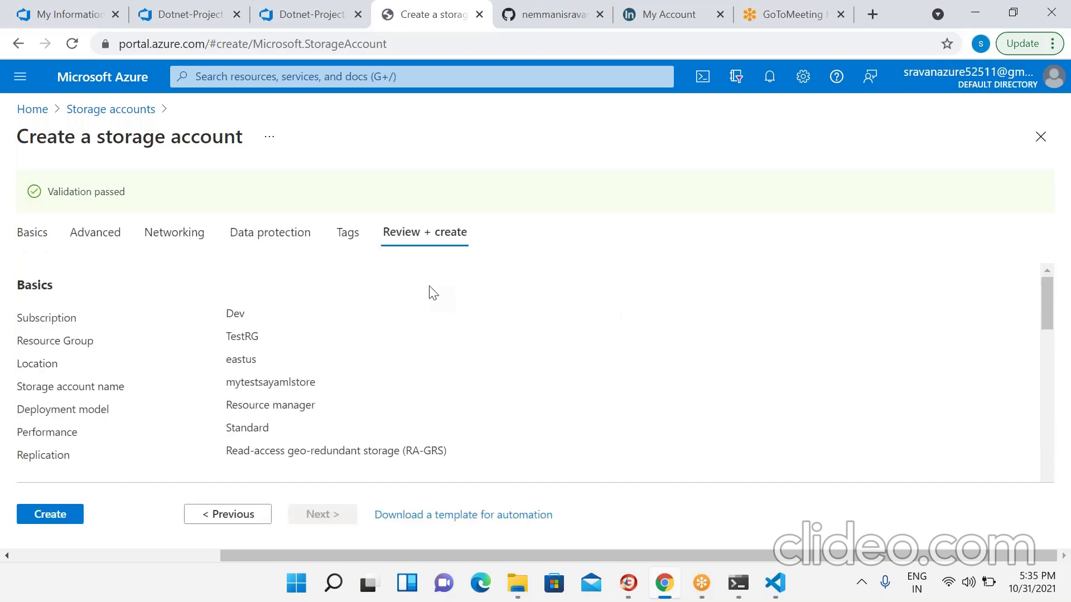
{"action": "left_click", "coordinate": [58, 513]}
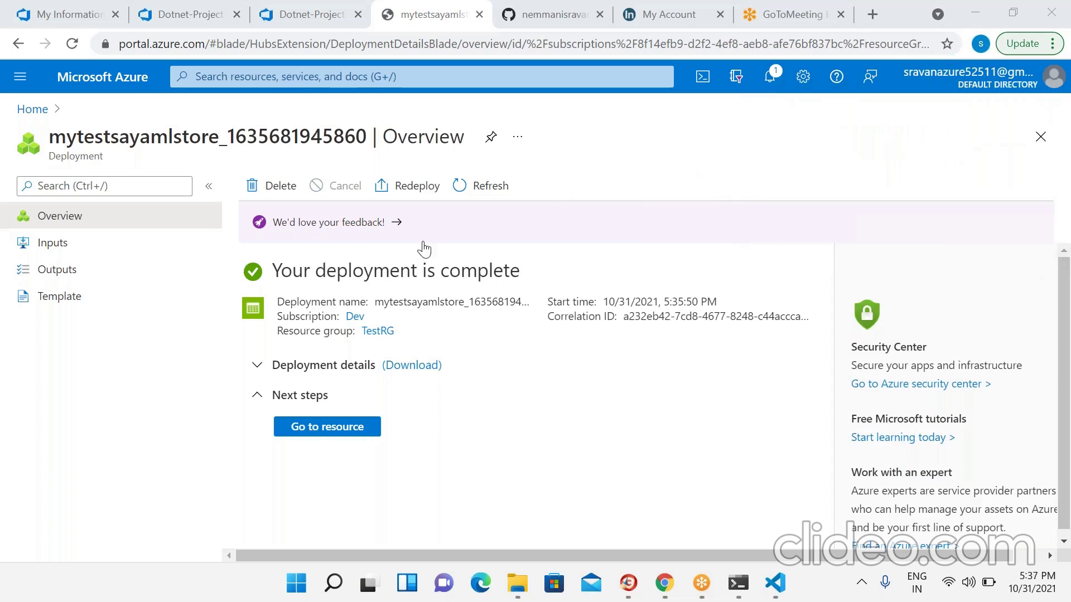
- In the new storage account, create a container named test with Container (anonymous read access for containers and blobs) public access
{"action": "left_click", "coordinate": [304, 426]}
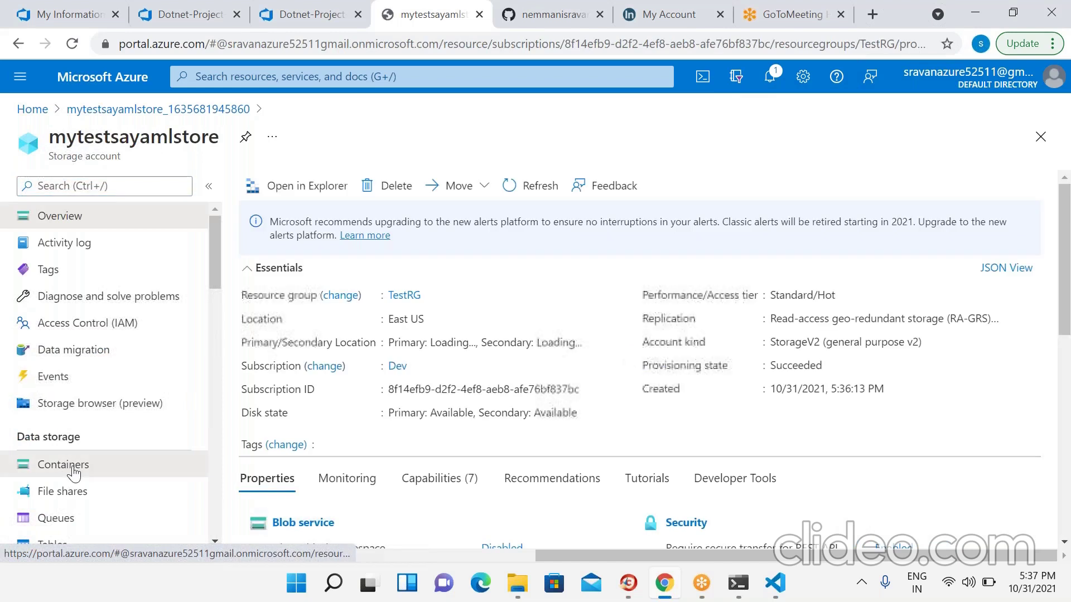
{"action": "left_click", "coordinate": [74, 470]}
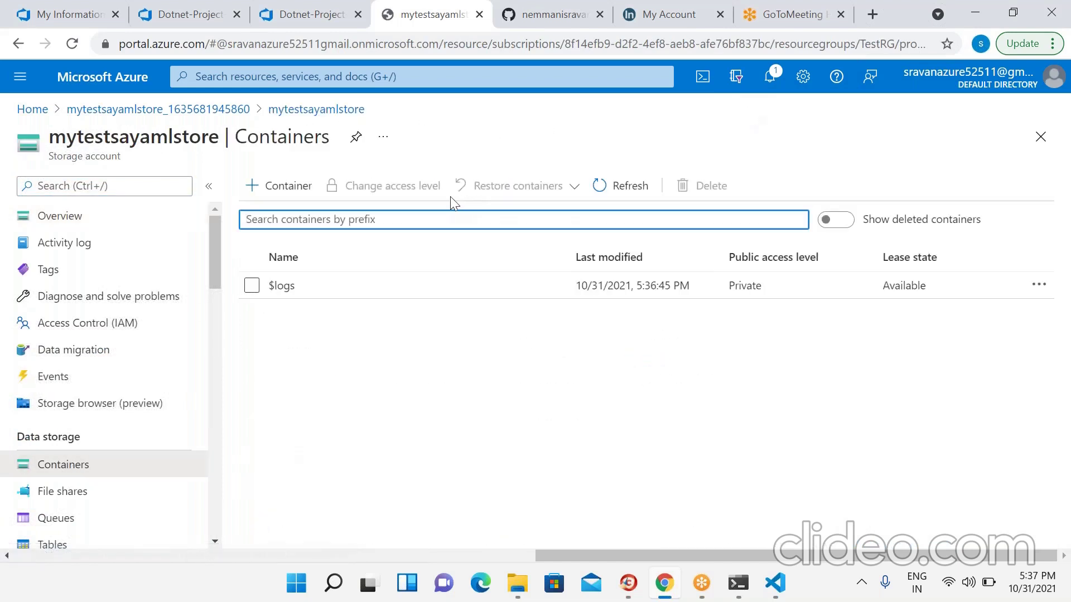
{"action": "left_click", "coordinate": [283, 187]}
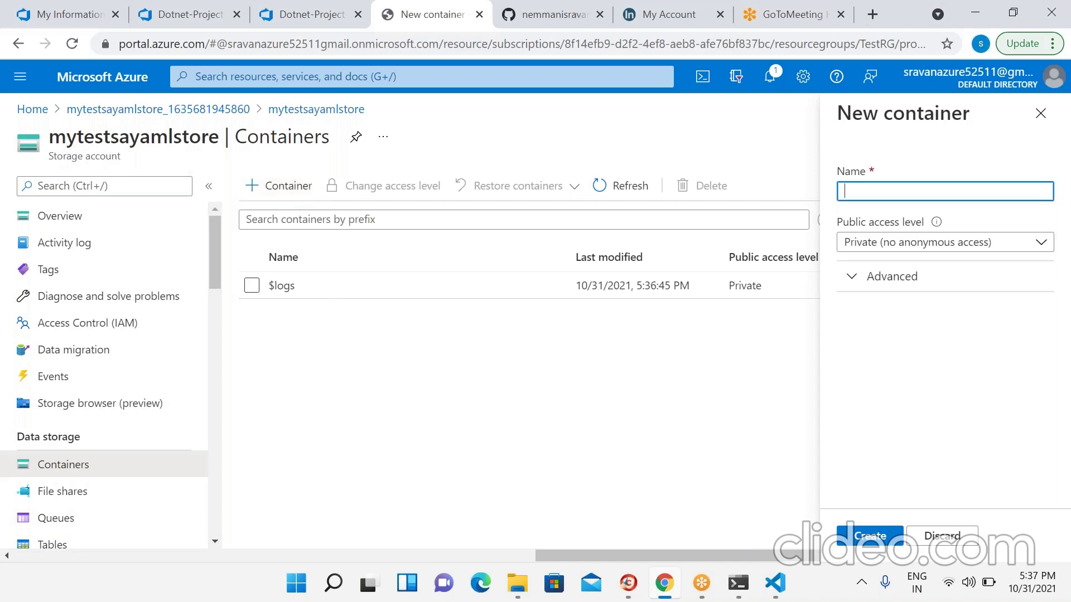
{"action": "left_click", "coordinate": [984, 195]}
{"action": "type", "text": "test"}
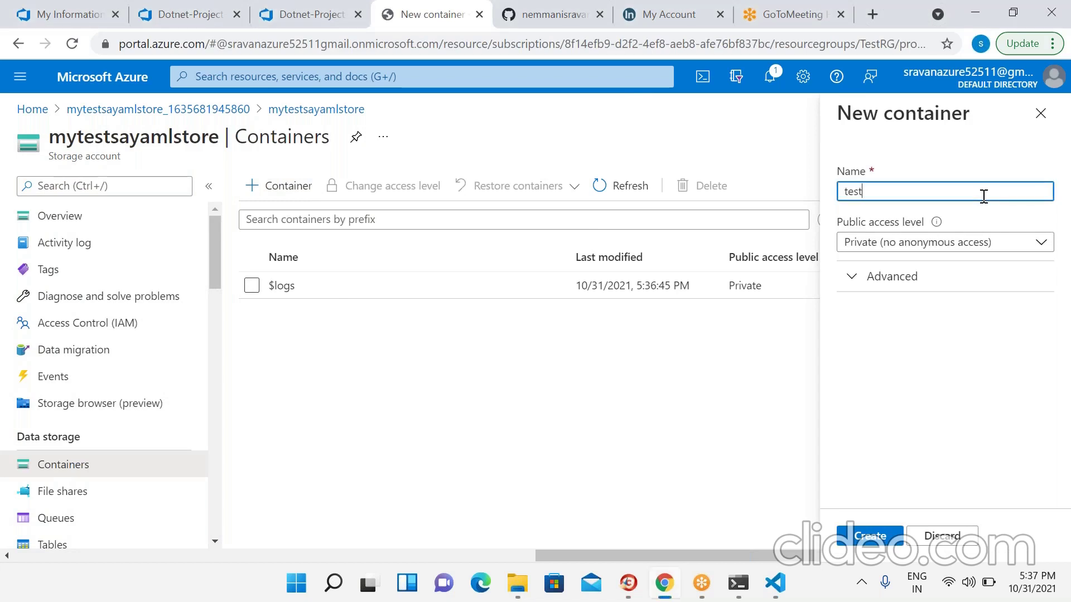
{"action": "left_click", "coordinate": [1002, 242]}
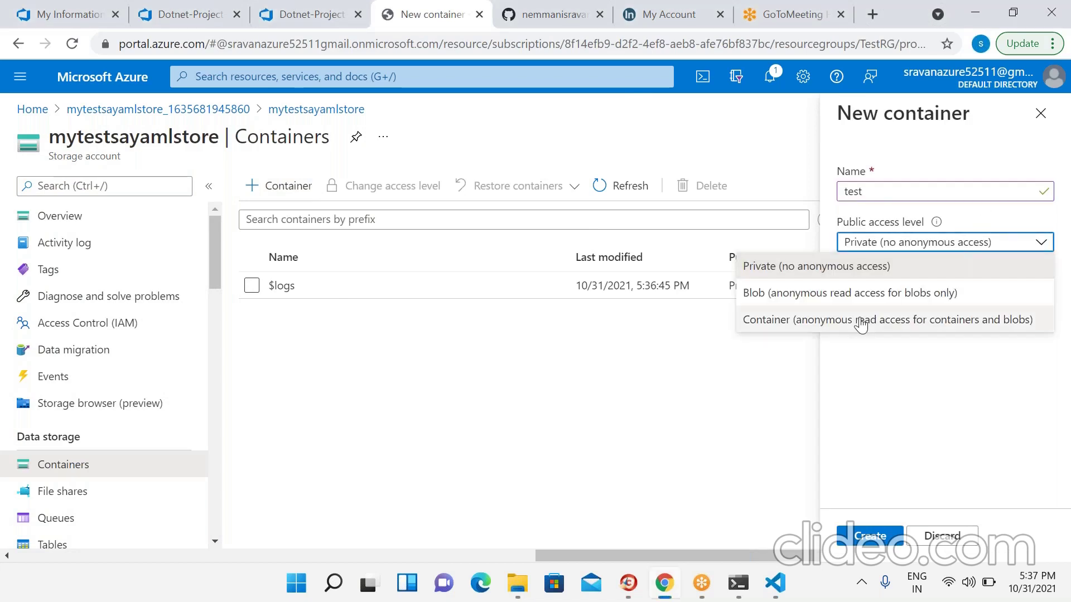
{"action": "left_click", "coordinate": [862, 319]}
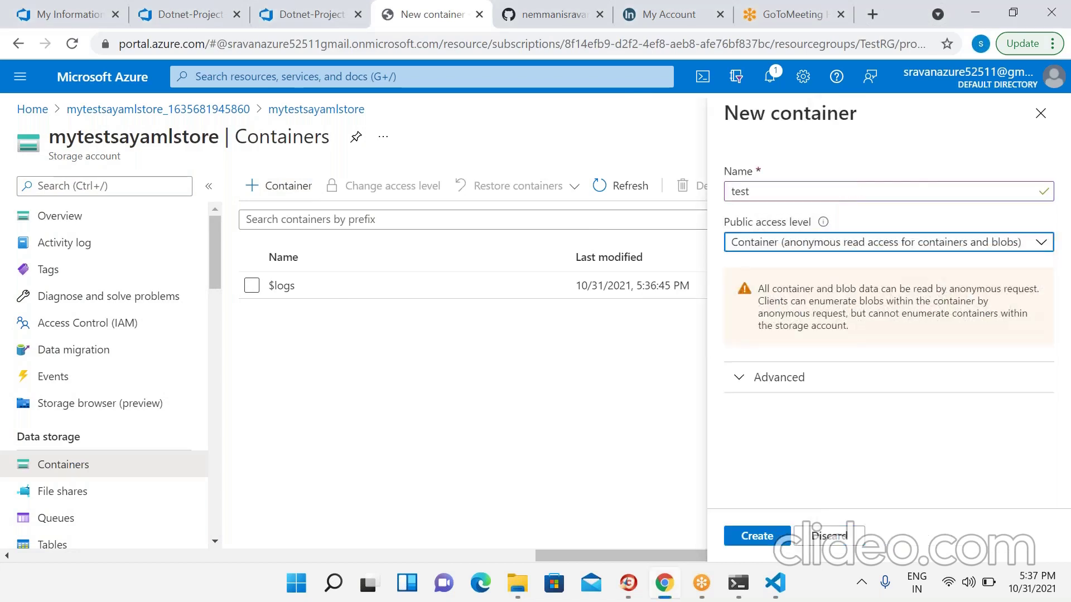
{"action": "left_click", "coordinate": [759, 537]}
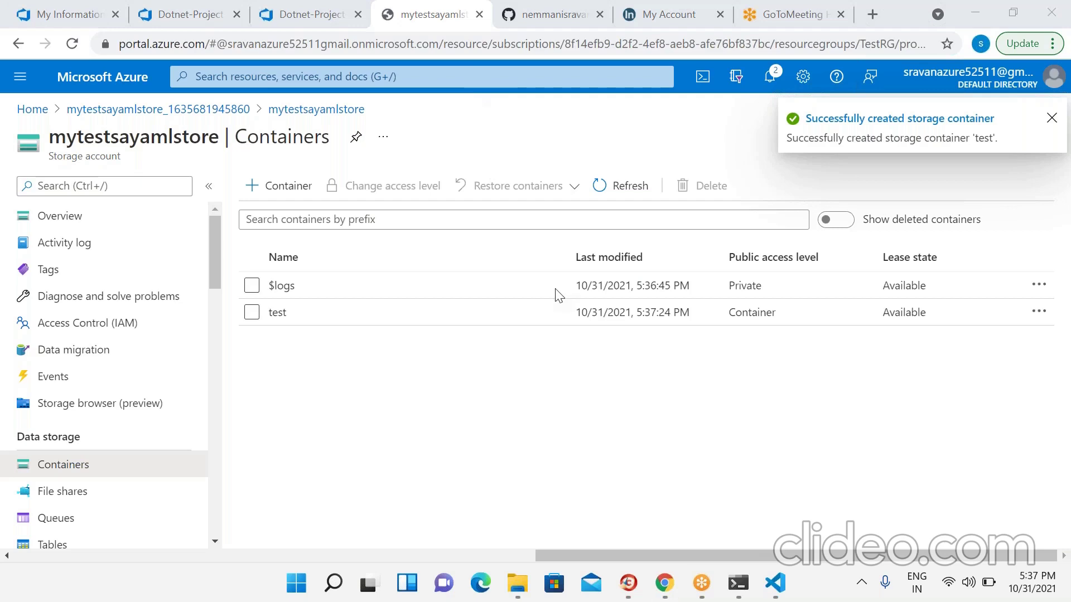
- Return to the Azure DevOps pipeline YAML and add two blank lines below the 'Use Terraform latest' display name
{"action": "left_click", "coordinate": [320, 8]}
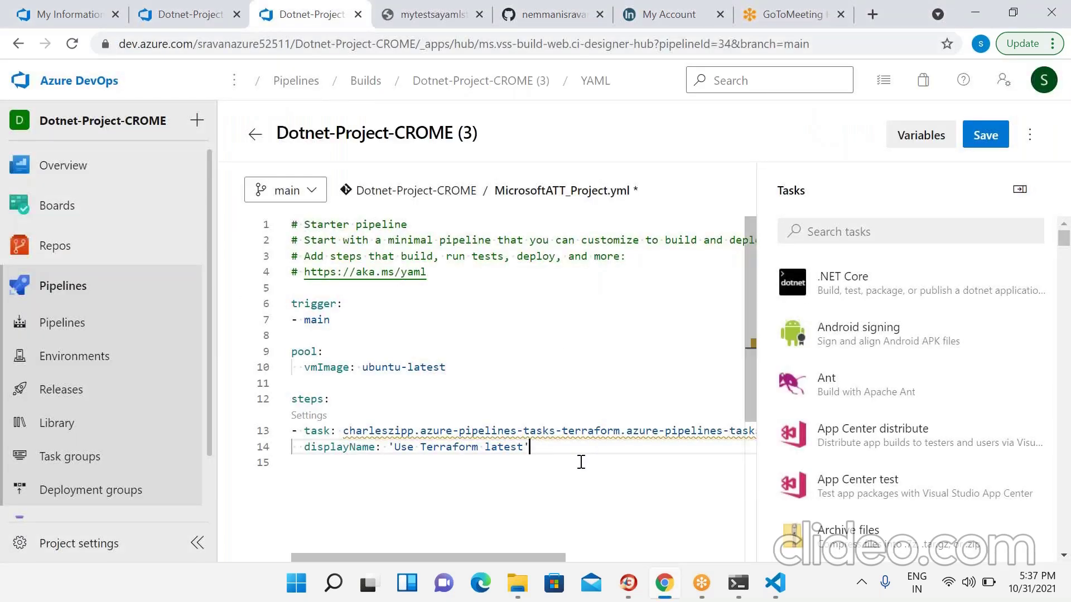
{"action": "key", "text": "Return"}
{"action": "key", "text": "BackSpace"}
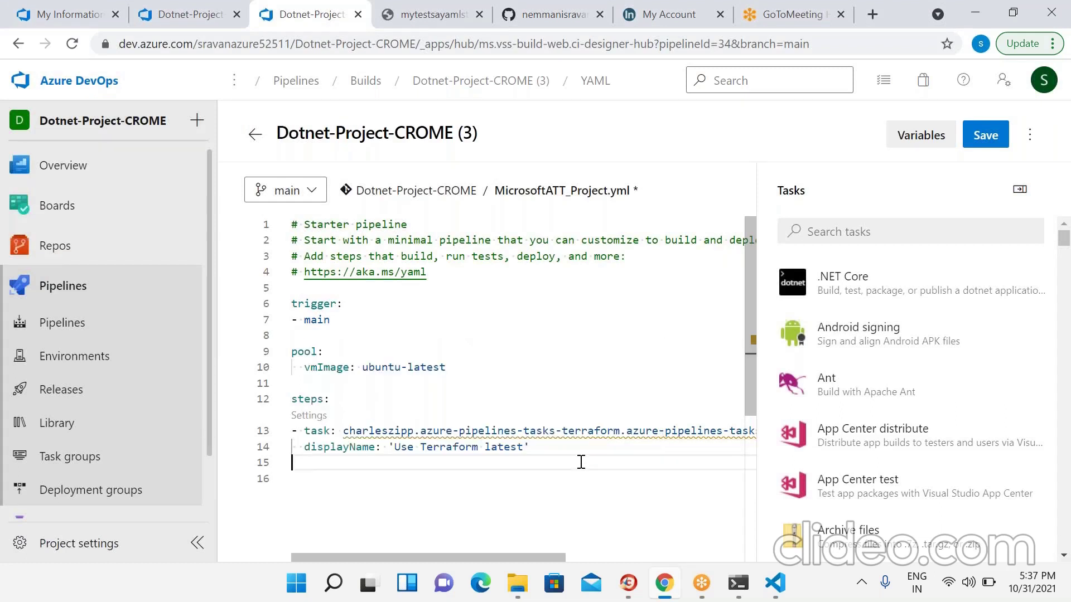
{"action": "key", "text": "Return"}
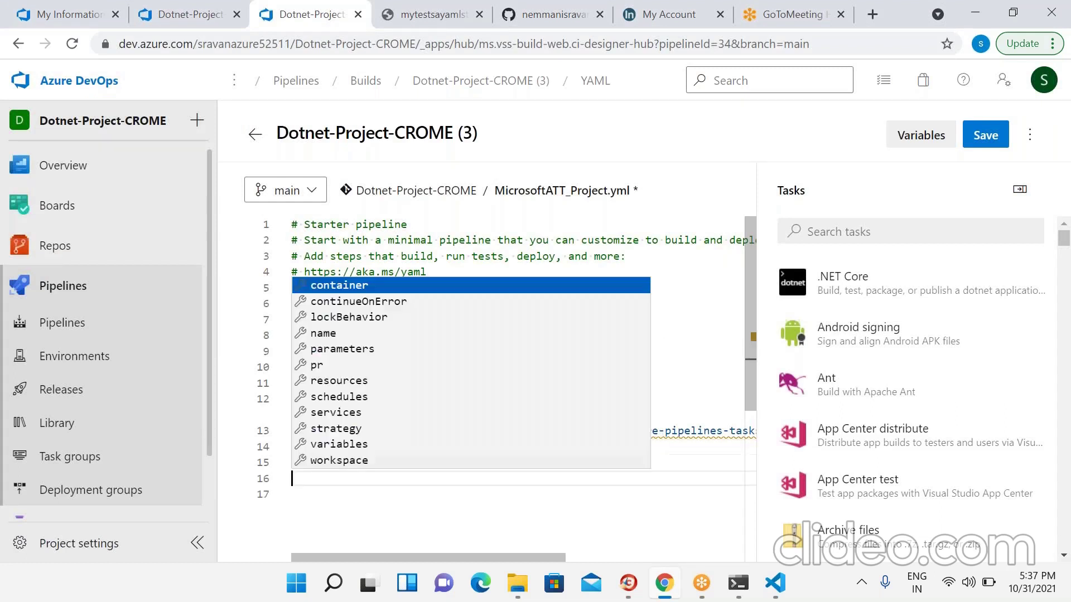
{"action": "left_click", "coordinate": [674, 354]}
- Search the pipeline tasks for terraform, open the Terraform task and choose provider azurerm with command init
{"action": "left_click", "coordinate": [891, 233]}
{"action": "type", "text": "terraform"}
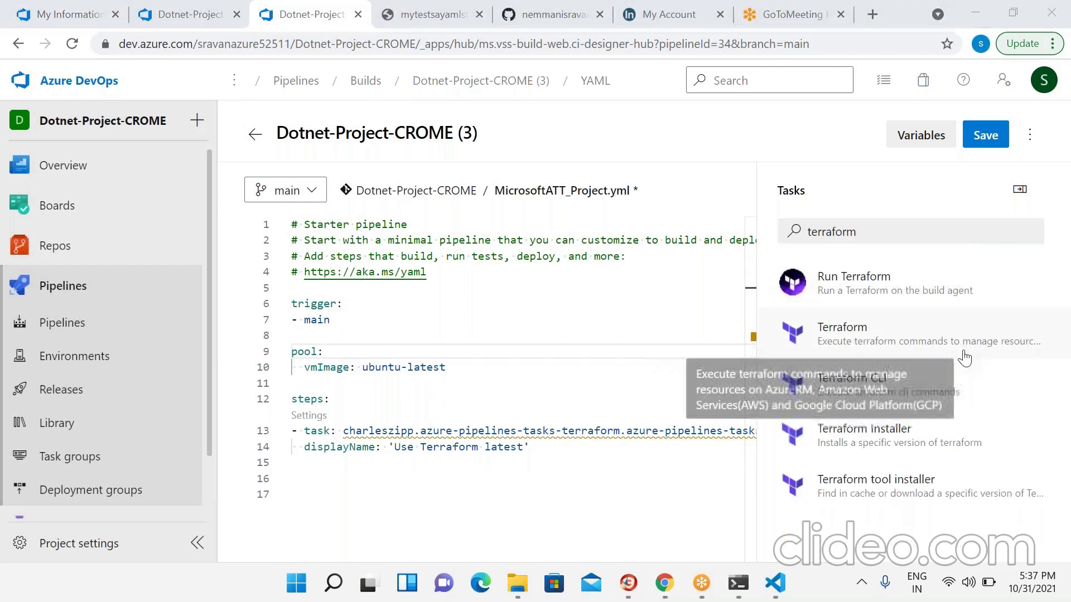
{"action": "left_click", "coordinate": [826, 335]}
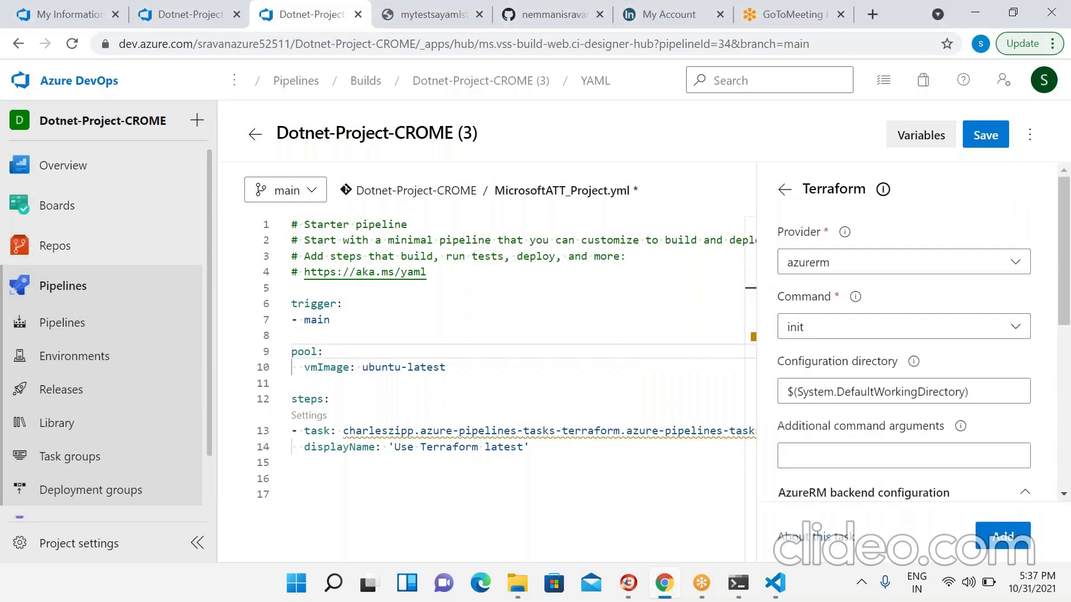
{"action": "left_click", "coordinate": [1012, 266]}
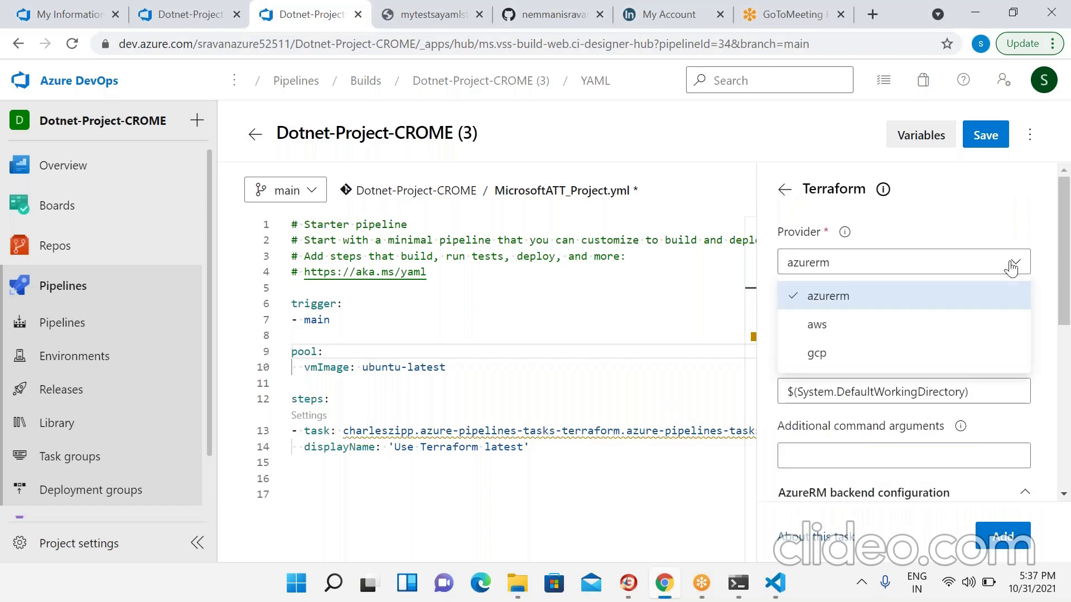
{"action": "left_click", "coordinate": [842, 300]}
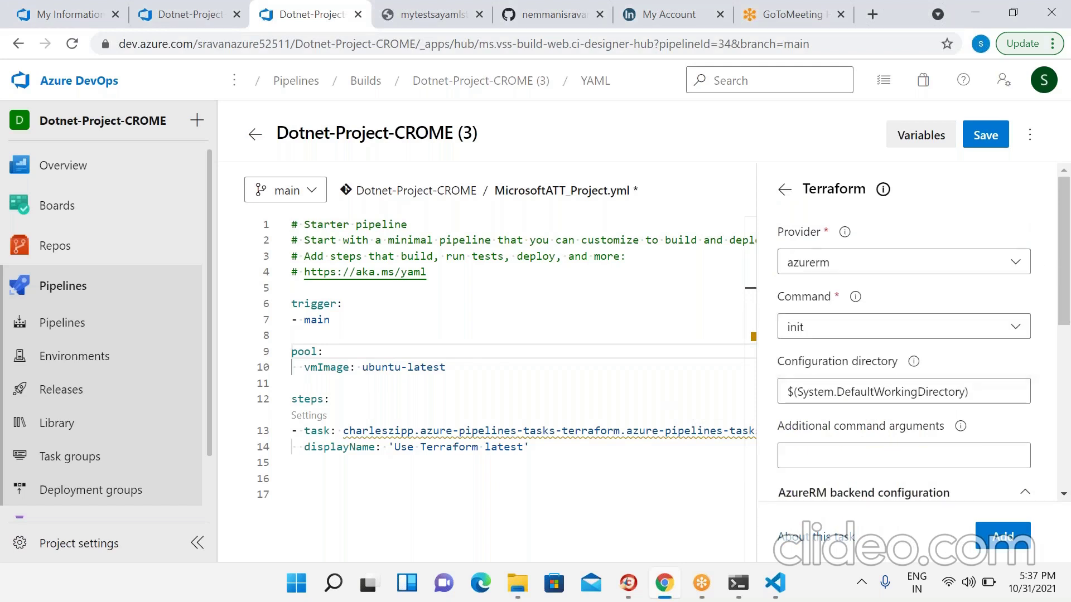
{"action": "left_click", "coordinate": [1013, 334]}
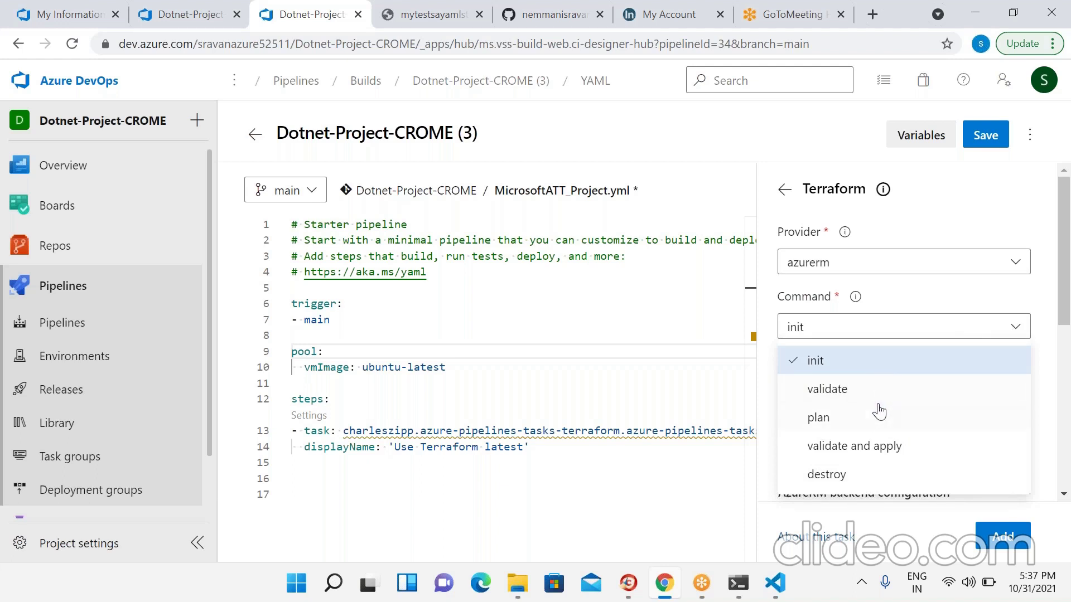
{"action": "left_click", "coordinate": [863, 367]}
- Set the Terraform task's configuration directory to $(System.DefaultWorkingDirectory)/Terraform
{"action": "left_click_drag", "start_coordinate": [1061, 237], "coordinate": [1062, 287]}
{"action": "left_click", "coordinate": [980, 276]}
{"action": "left_click_drag", "start_coordinate": [980, 276], "coordinate": [776, 290]}
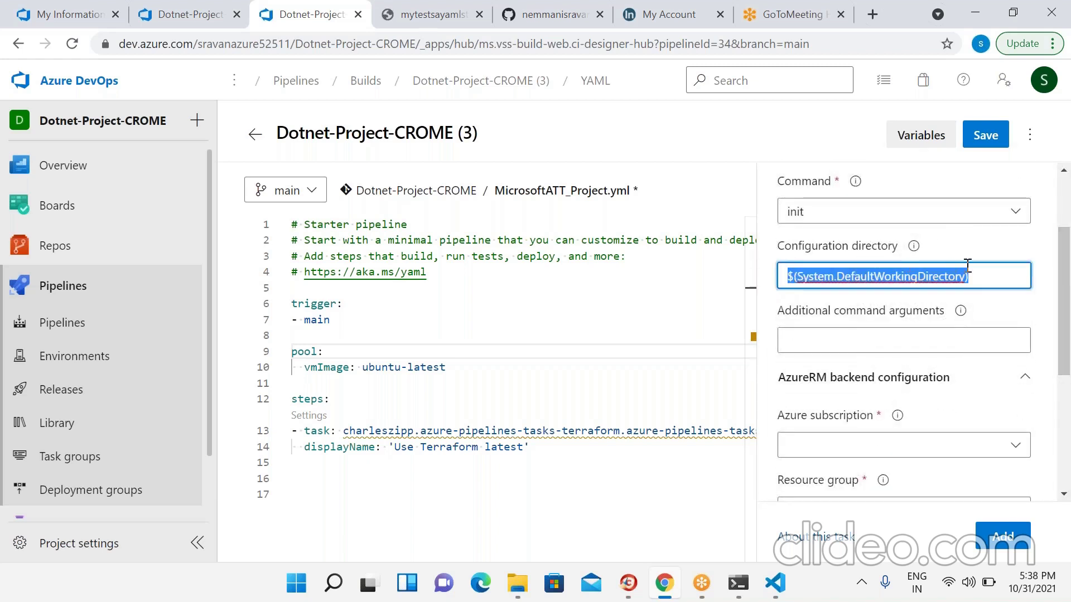
{"action": "left_click", "coordinate": [996, 281]}
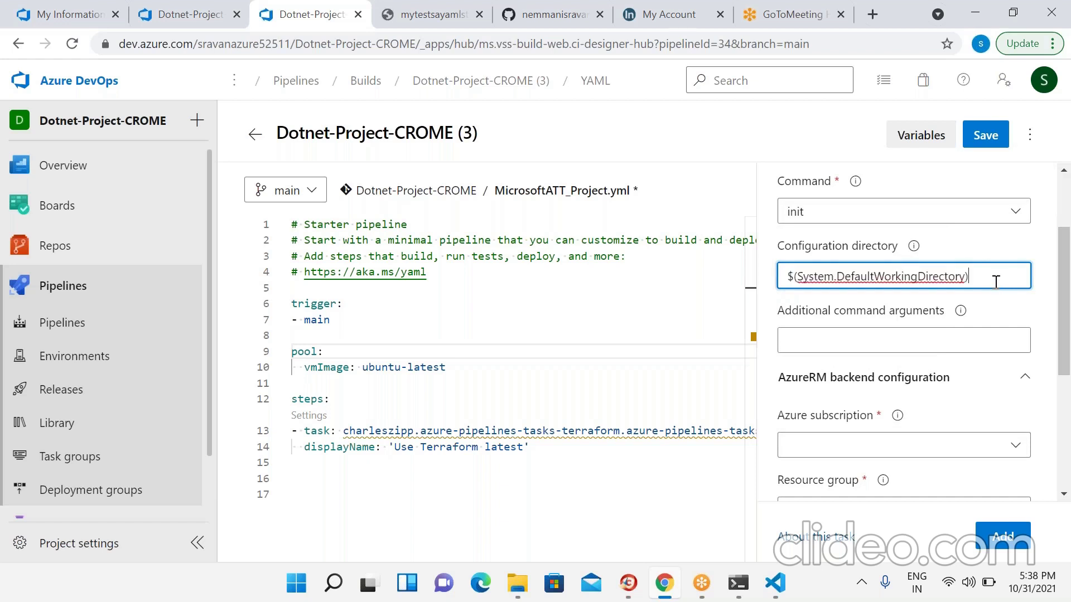
{"action": "type", "text": "/Terraform"}
{"action": "double_click", "coordinate": [1002, 279]}
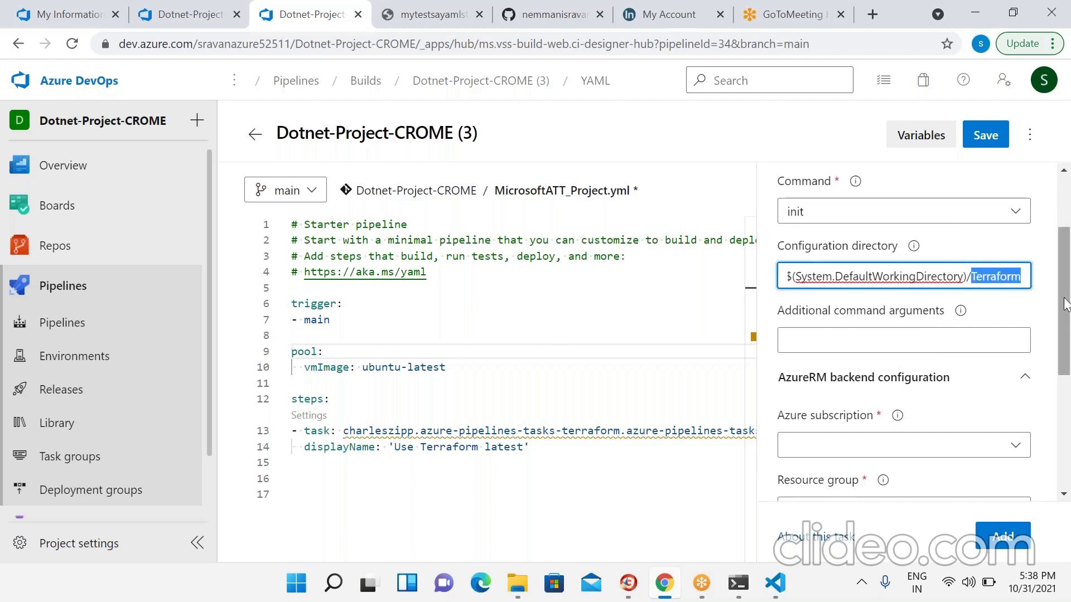
- Set the AzureRM backend to the Dev service connection, resource group TestRG and storage account mytestsayamlstore, and open the container choices
{"action": "left_click_drag", "start_coordinate": [1065, 306], "coordinate": [1065, 394]}
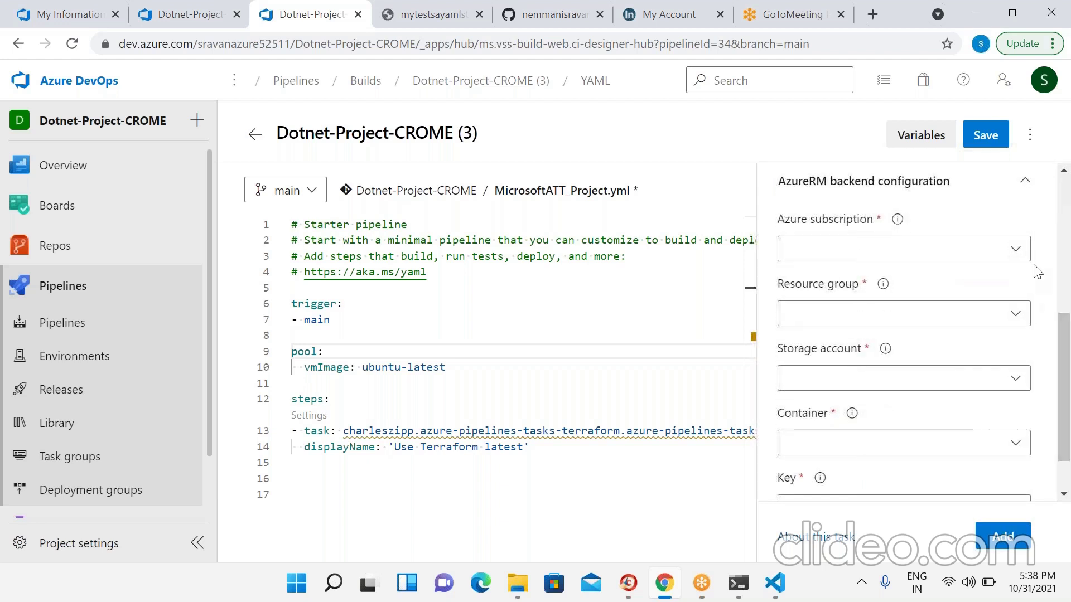
{"action": "left_click", "coordinate": [1015, 253]}
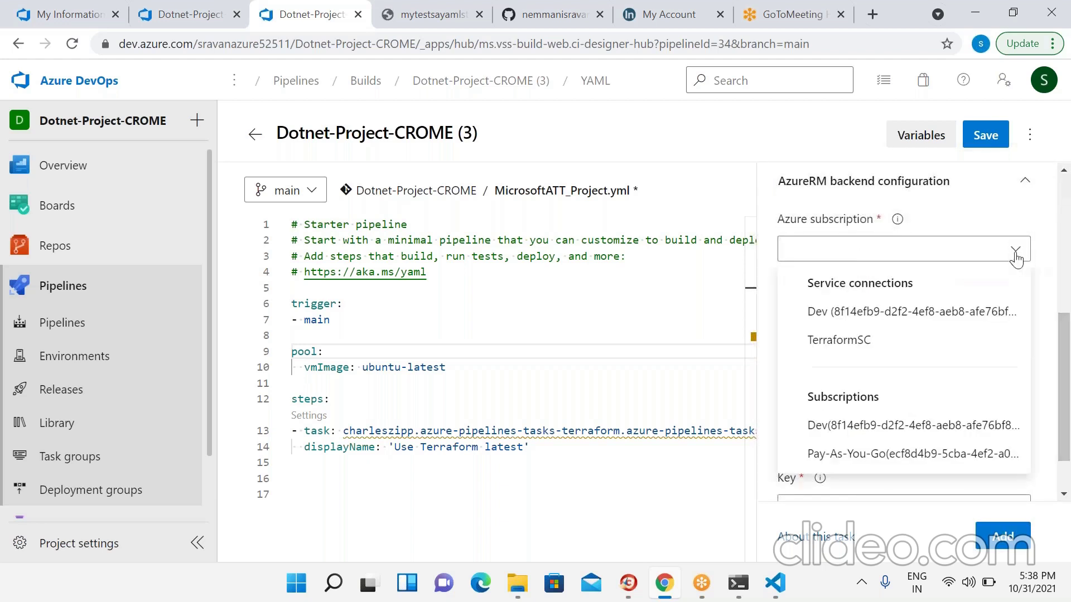
{"action": "left_click", "coordinate": [853, 312]}
{"action": "left_click", "coordinate": [1018, 315]}
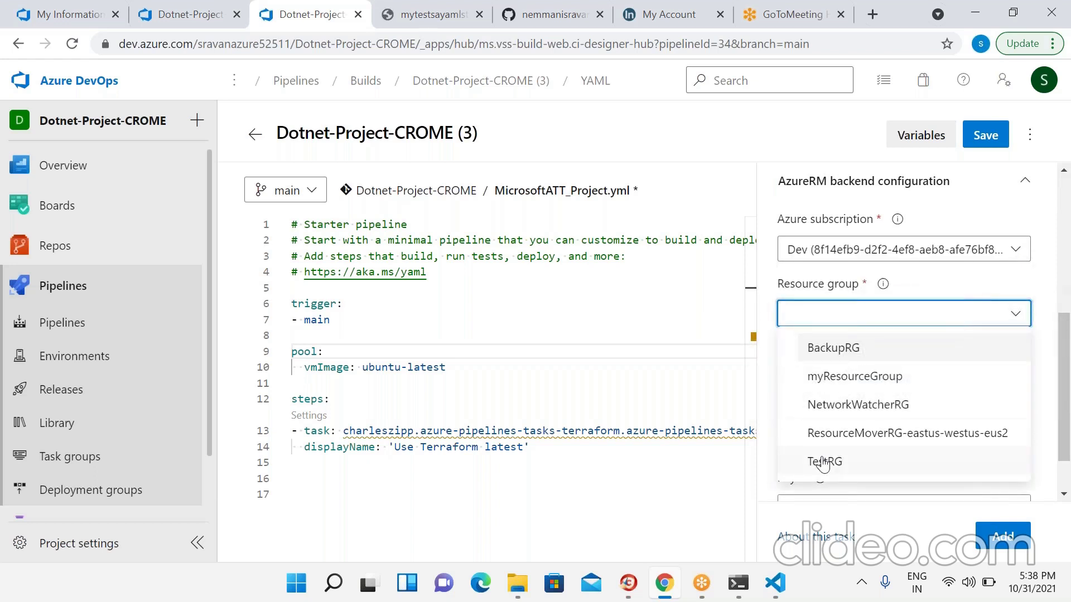
{"action": "left_click", "coordinate": [824, 458]}
{"action": "left_click", "coordinate": [1015, 380]}
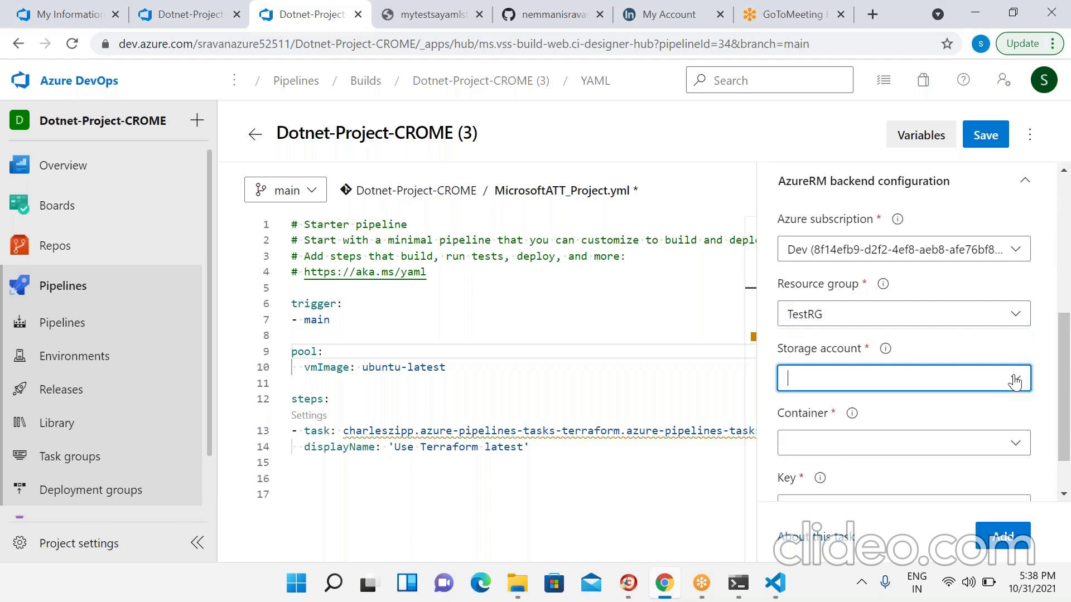
{"action": "left_click", "coordinate": [910, 414]}
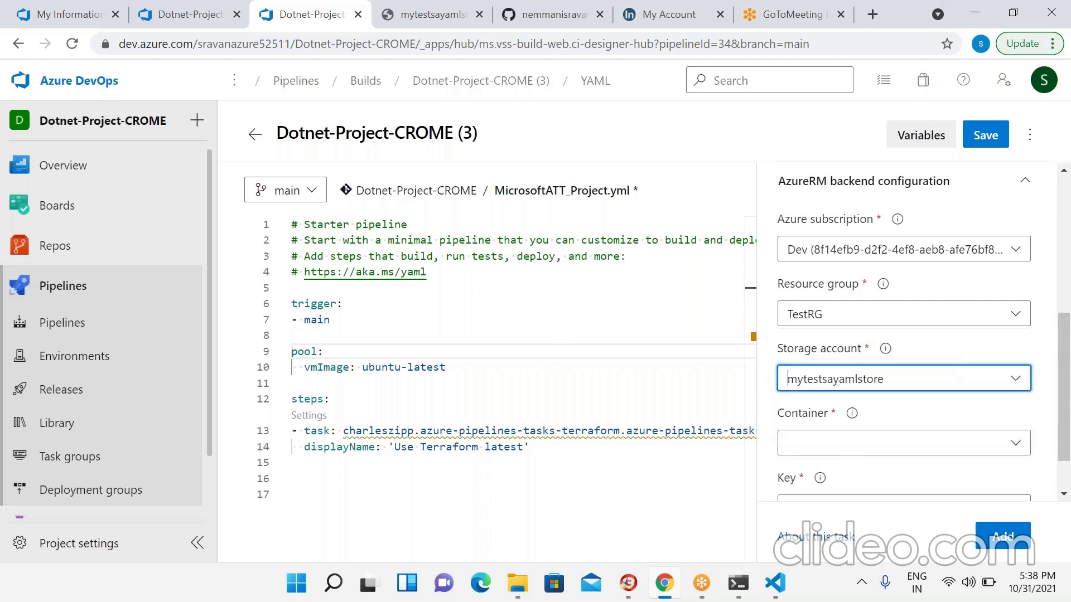
{"action": "scroll", "coordinate": [1025, 426], "scroll_direction": "down", "scroll_amount": 1}
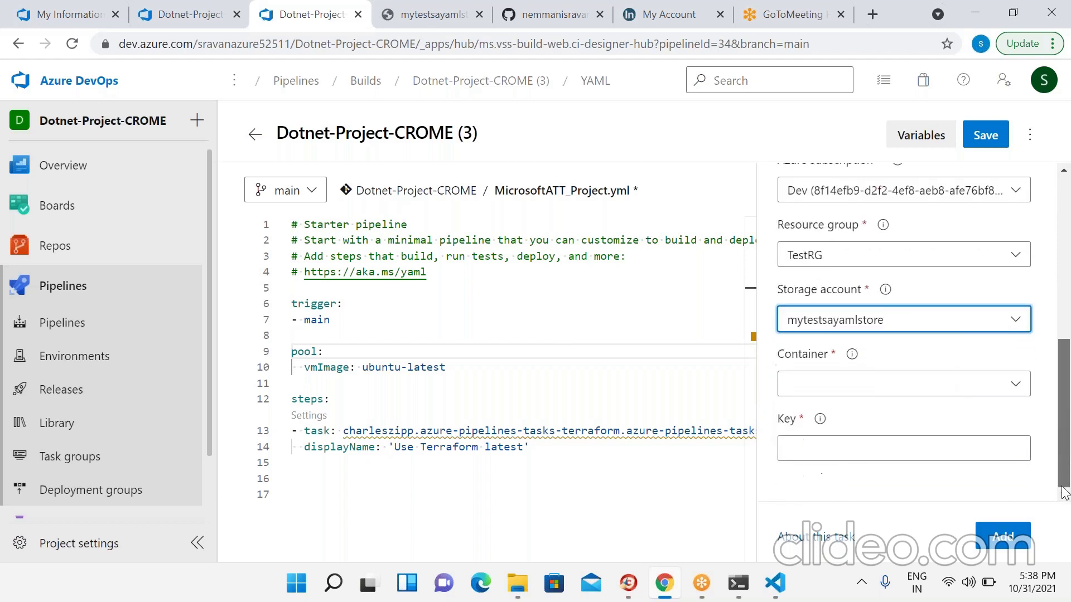
{"action": "left_click", "coordinate": [1016, 385]}
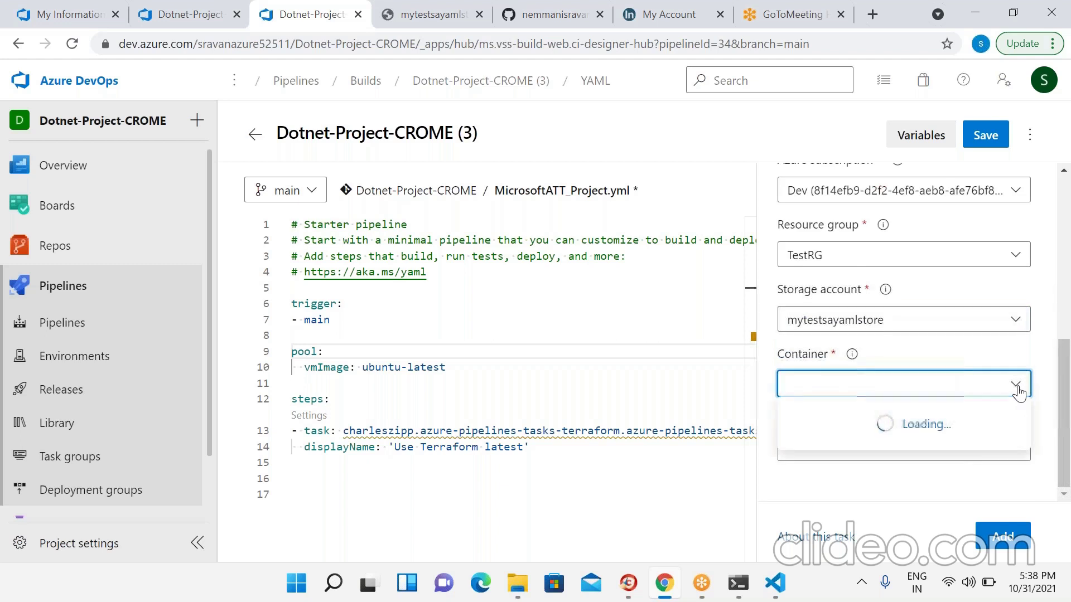